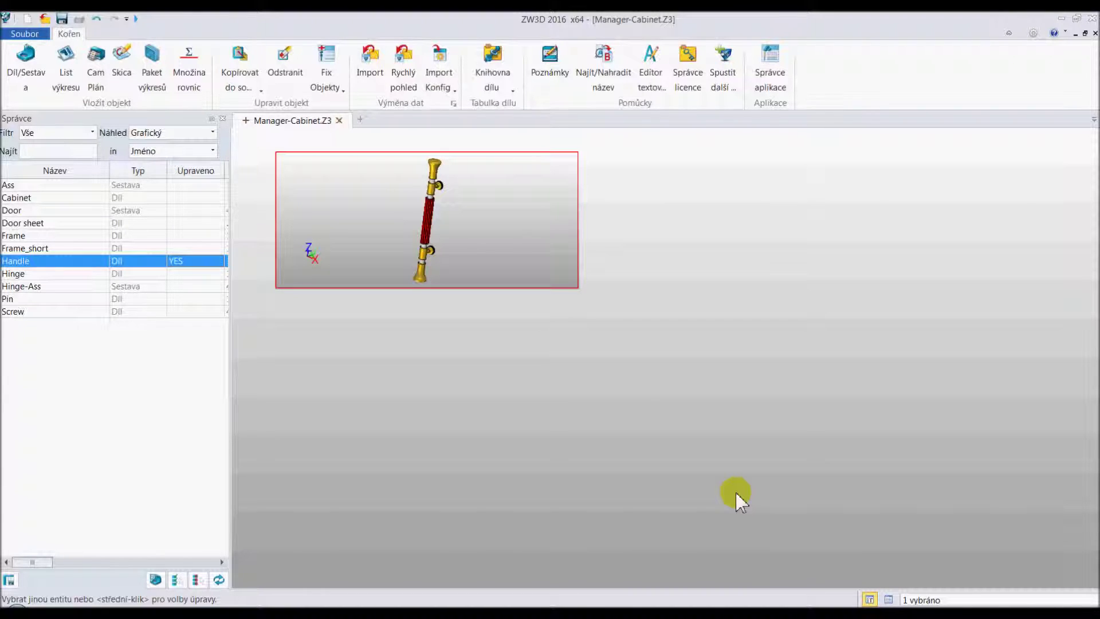
- Open the Handle part for editing and collapse Výraz to show its Historie feature list
double_click(191, 274)
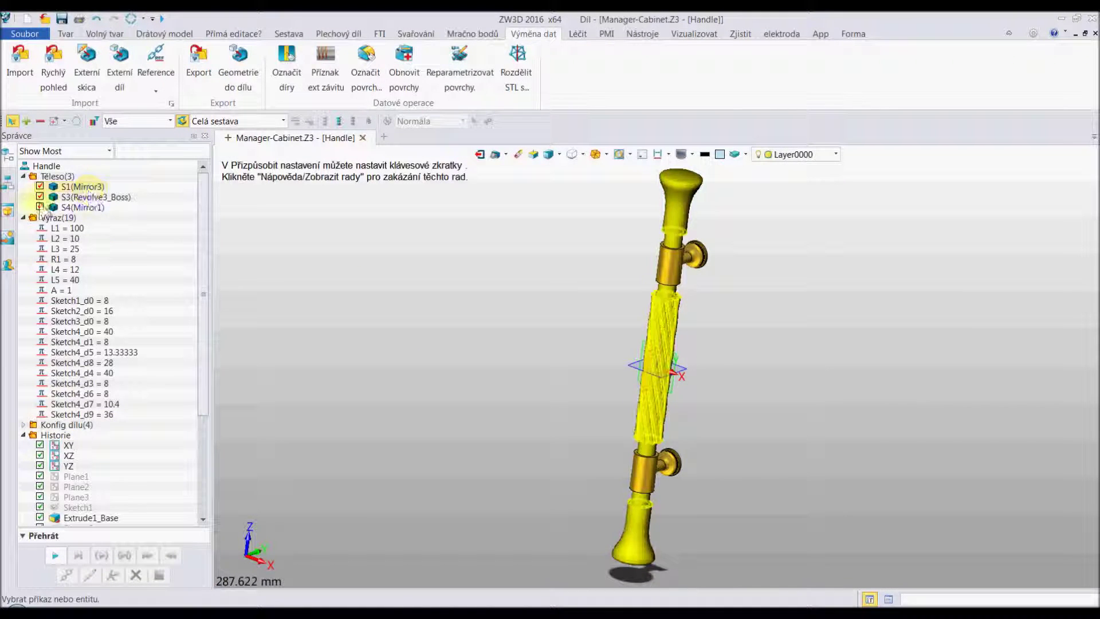
left_click(24, 219)
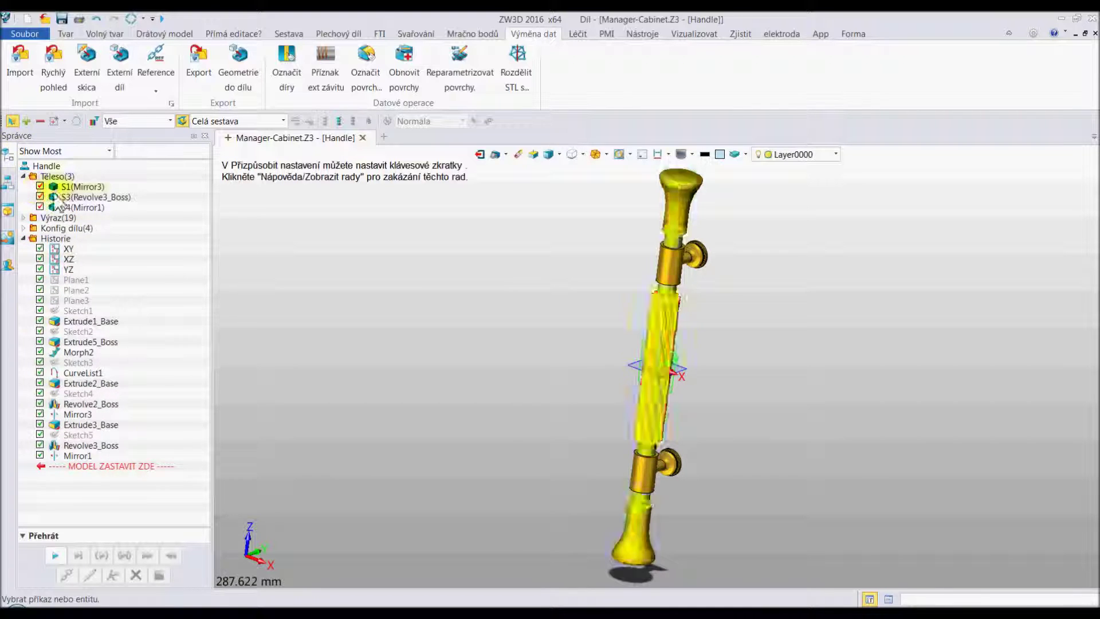
left_click(6, 186)
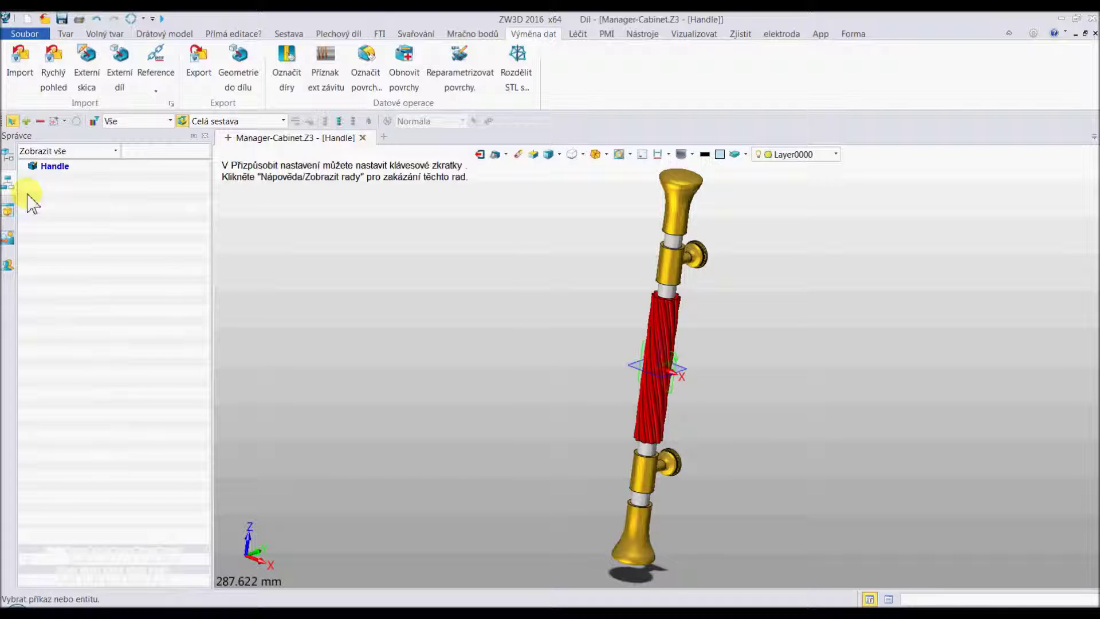
left_click(9, 213)
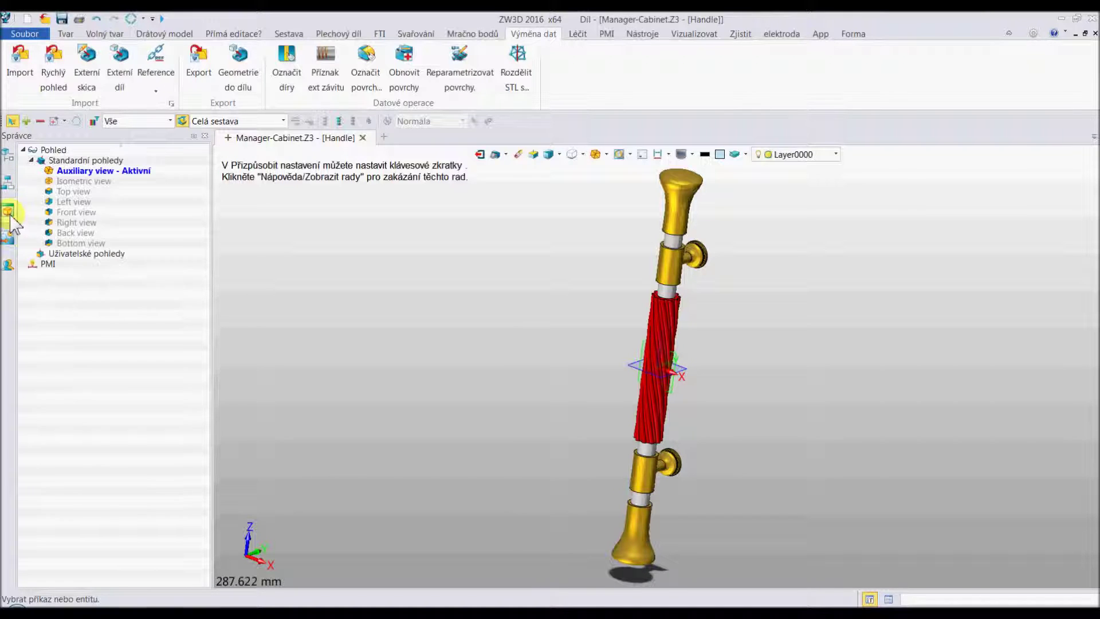
double_click(76, 212)
double_click(67, 233)
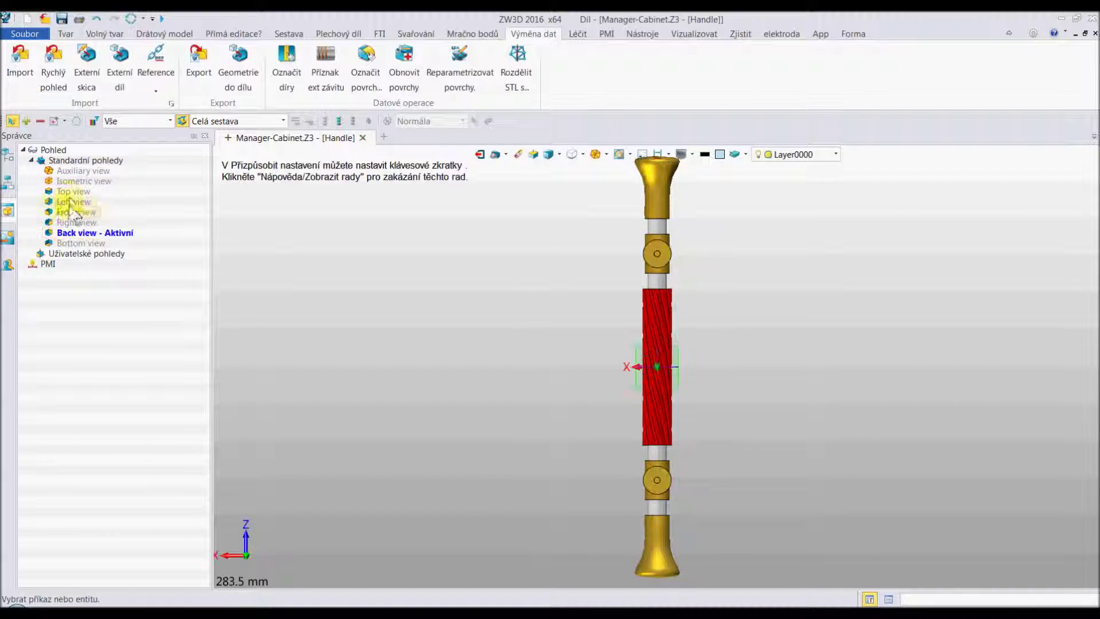
double_click(74, 191)
left_click(8, 238)
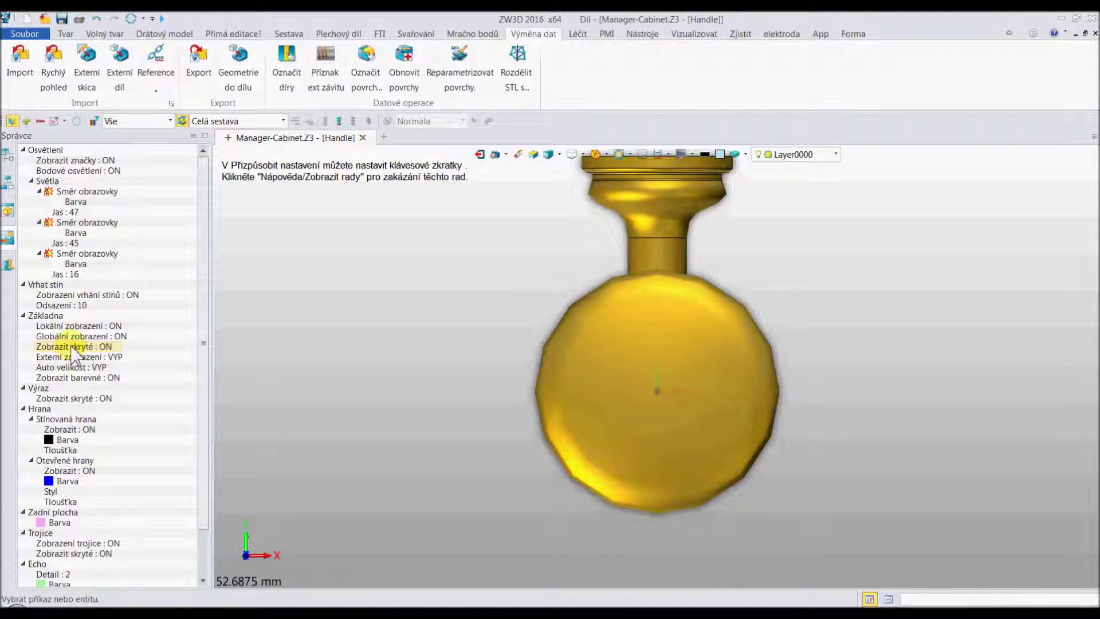
left_click(8, 265)
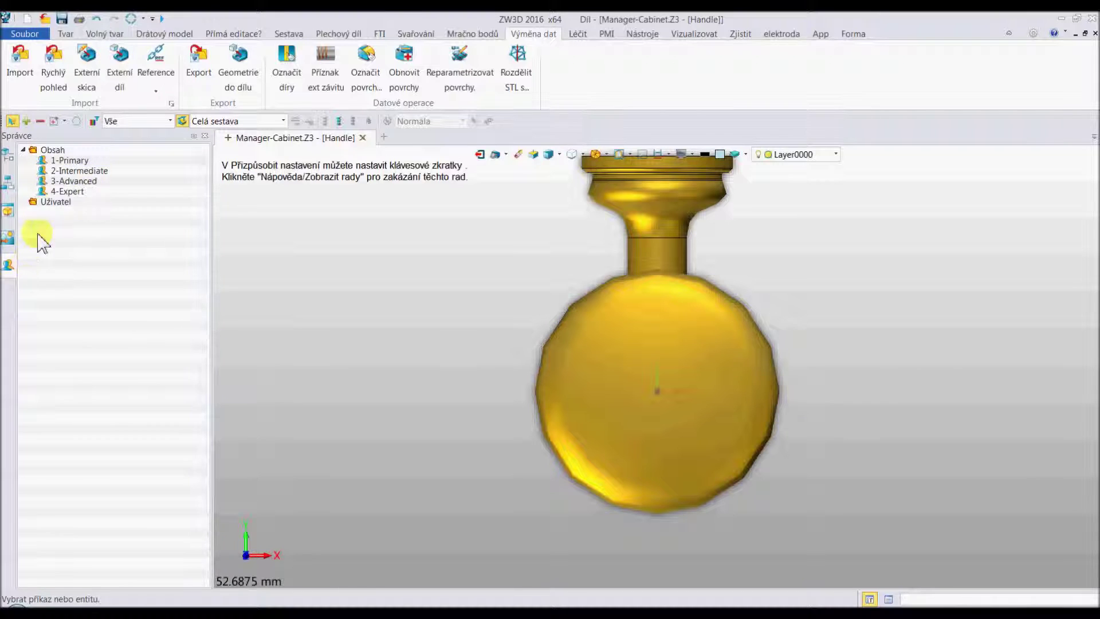
middle_click_drag(284, 371, 288, 321)
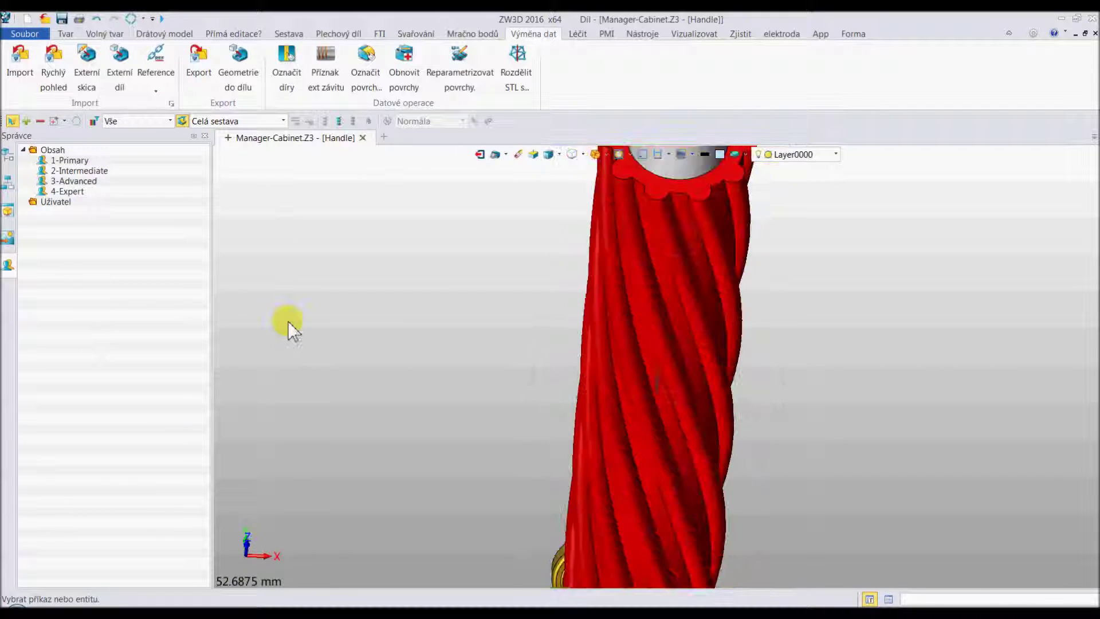
scroll(294, 315, "down", 3)
key("ctrl+f")
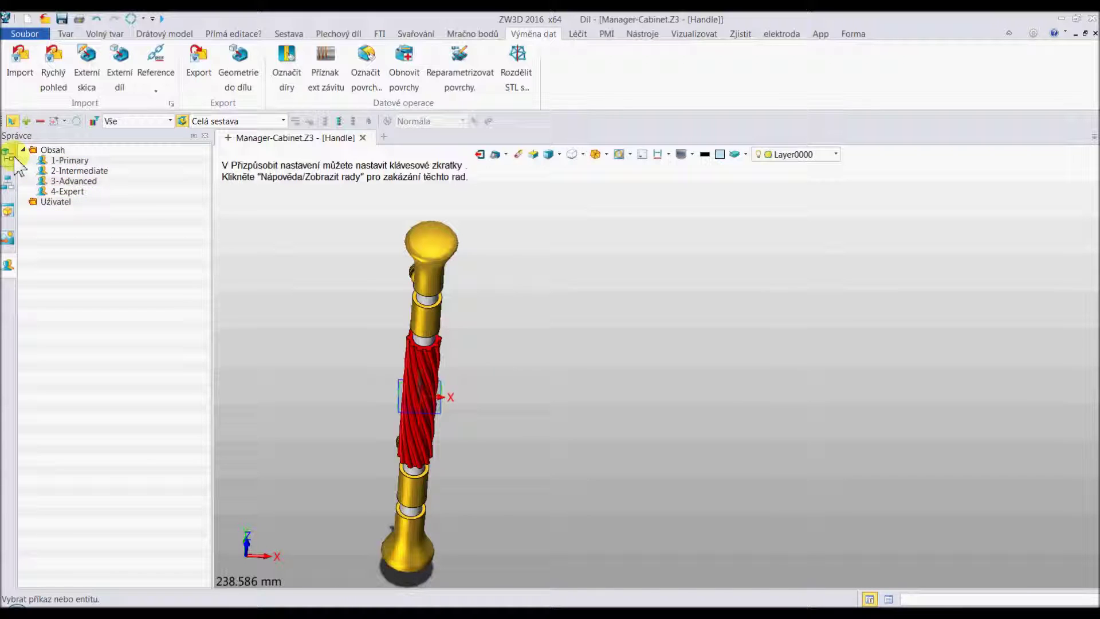
middle_click_drag(284, 308, 283, 289)
double_click(58, 193)
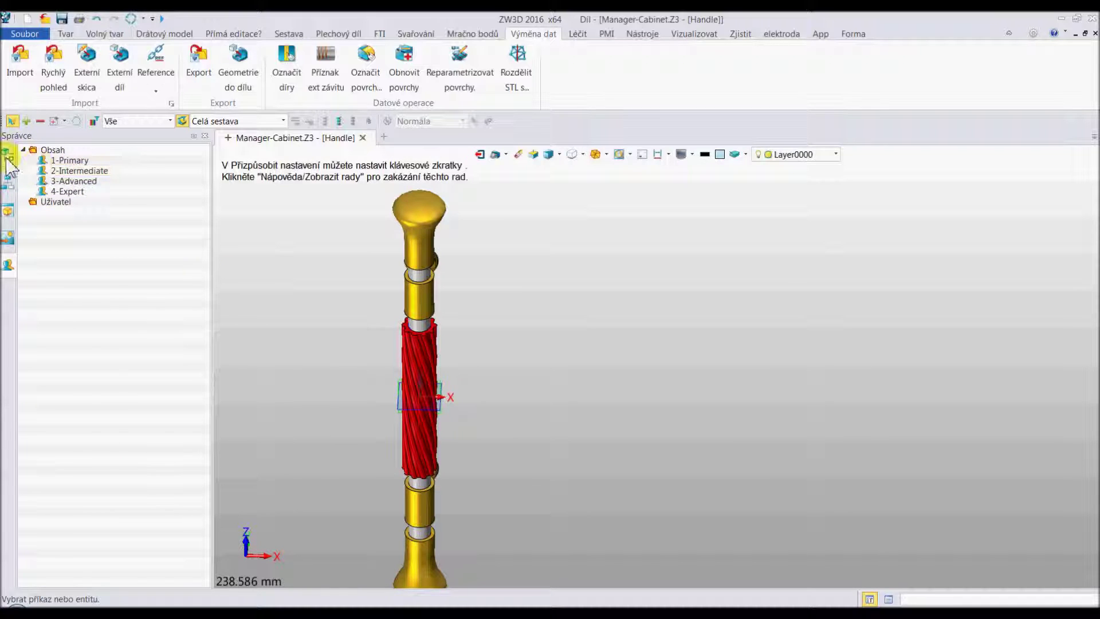
mouse_move(321, 281)
middle_mouse_down()
mouse_move(442, 252)
mouse_move(393, 304)
middle_mouse_up()
left_click(59, 188)
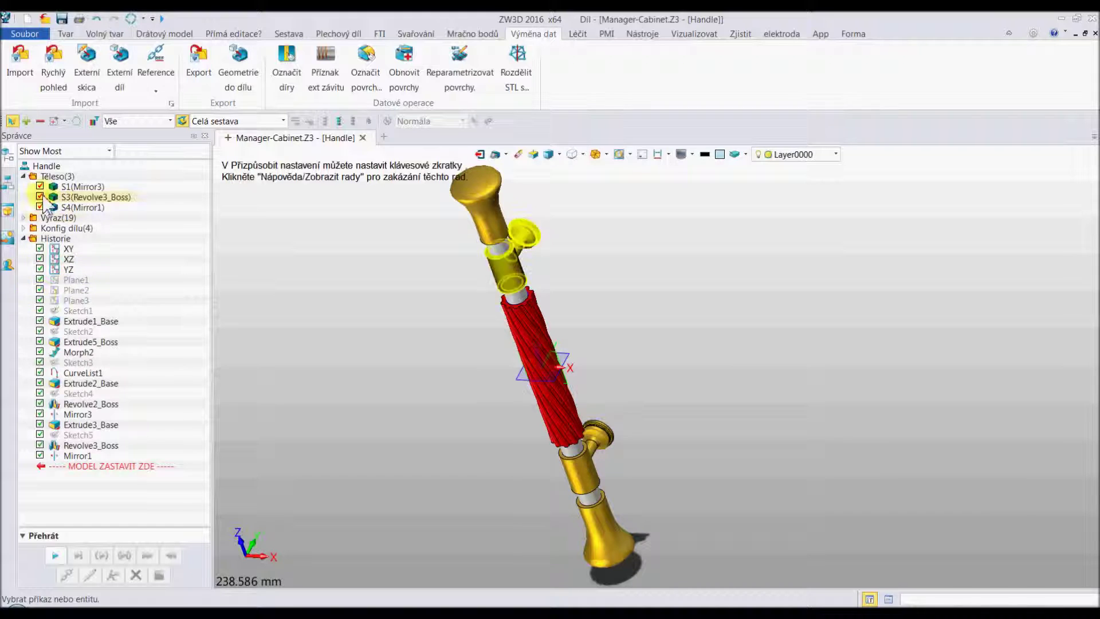
left_click(40, 186)
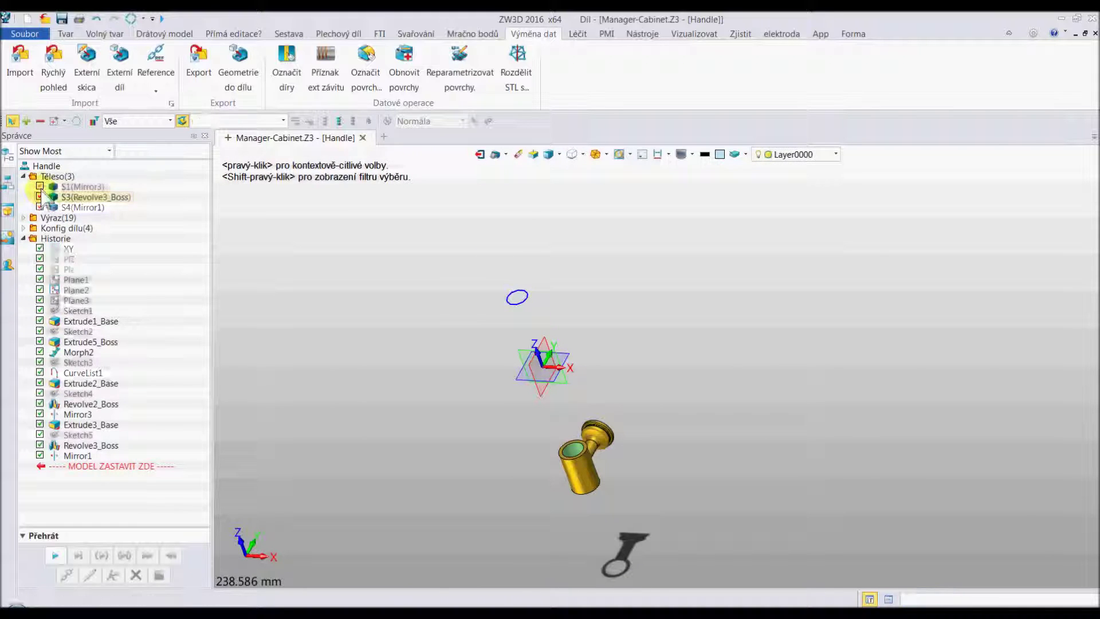
left_click(39, 198)
right_click(58, 179)
left_click(80, 205)
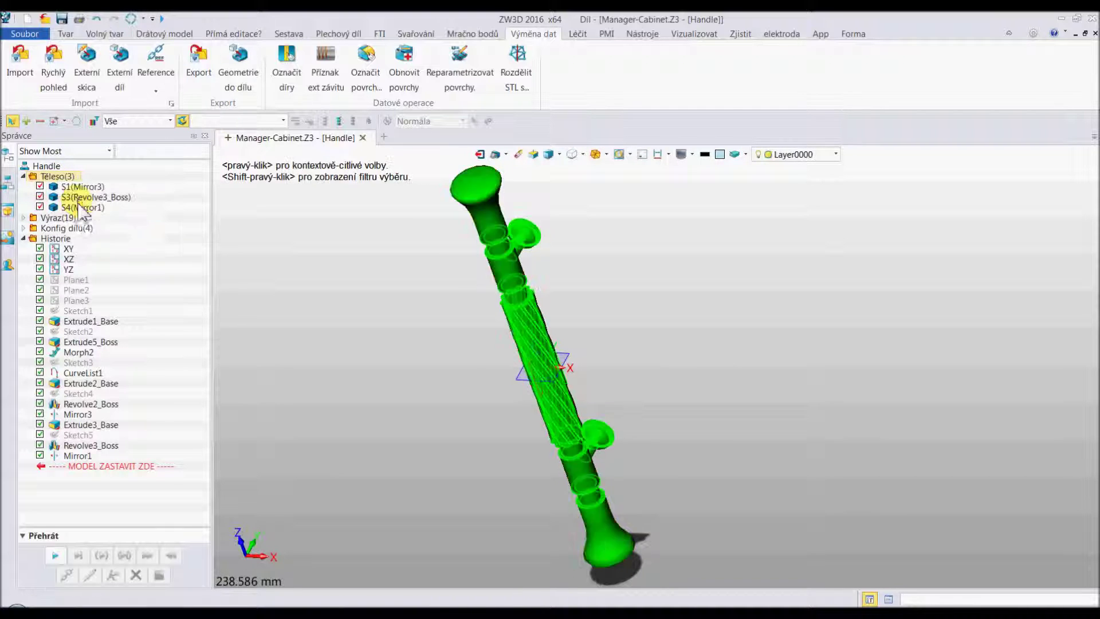
right_click(57, 177)
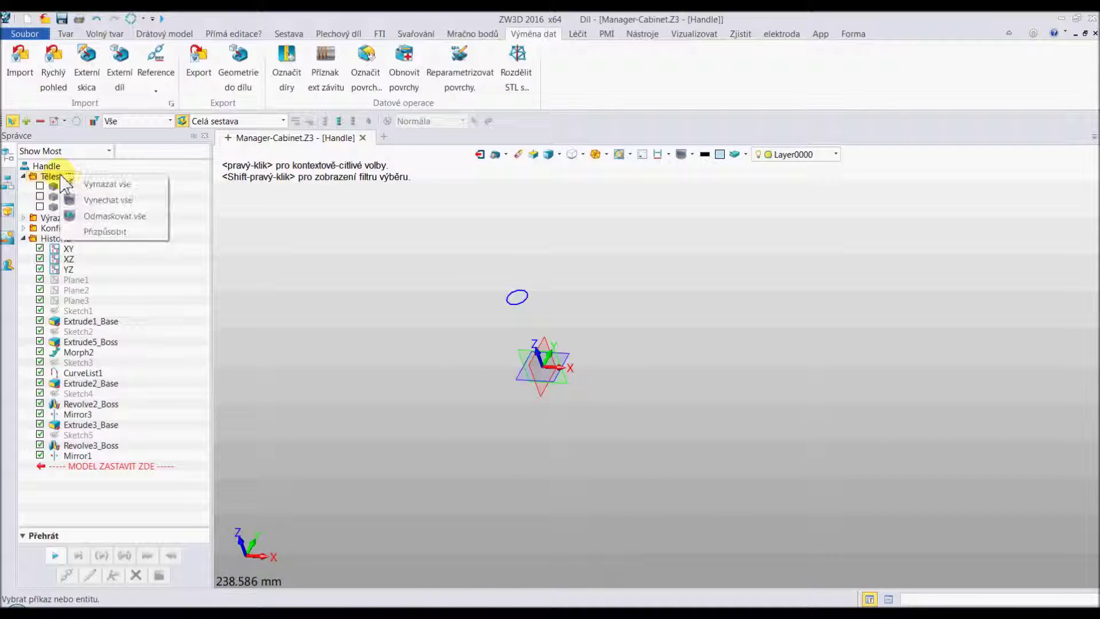
left_click(94, 220)
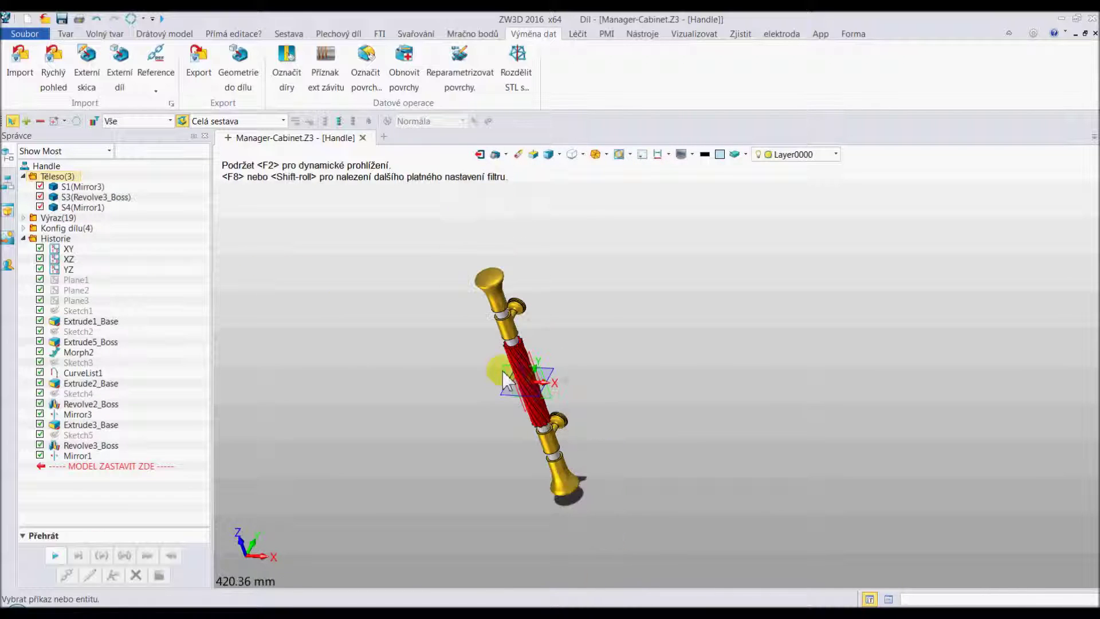
middle_click_drag(497, 395, 494, 366)
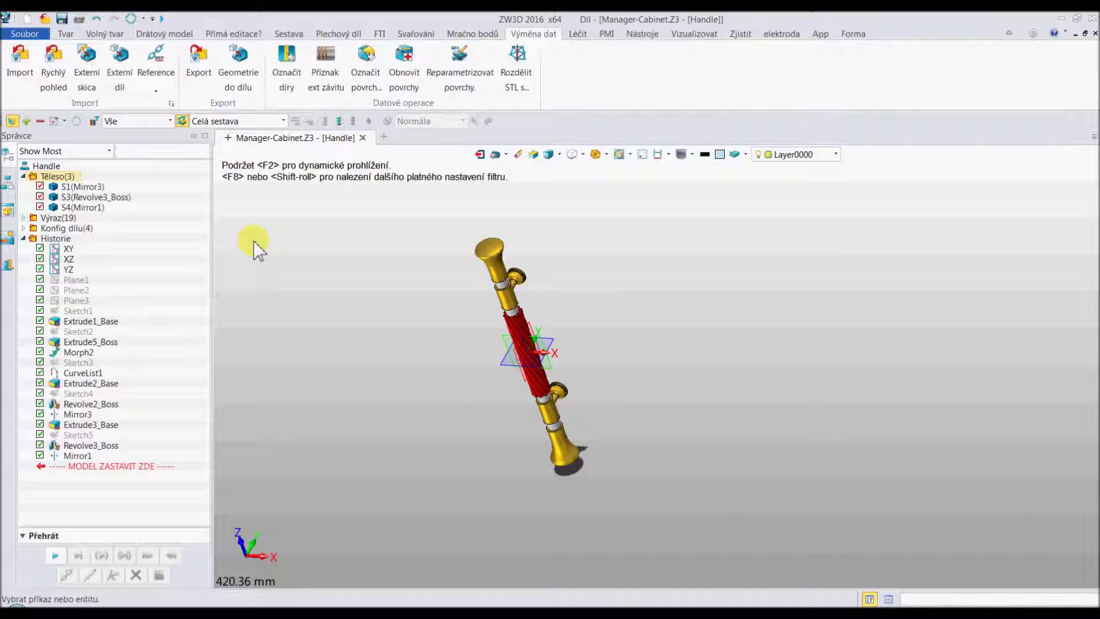
left_click(39, 425)
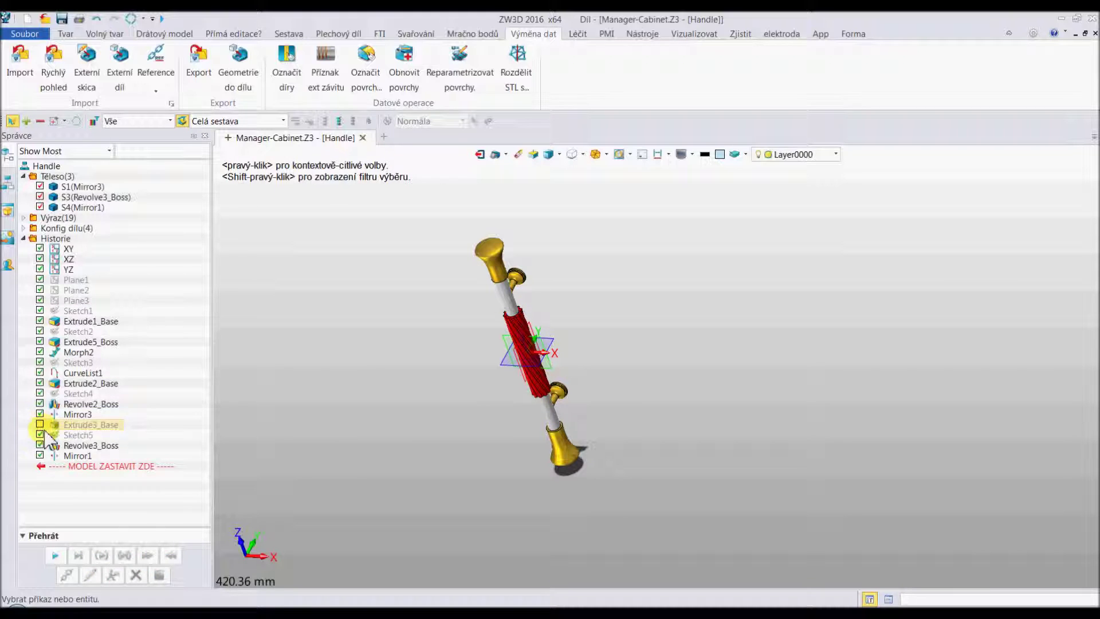
scroll(550, 298, "up", 2)
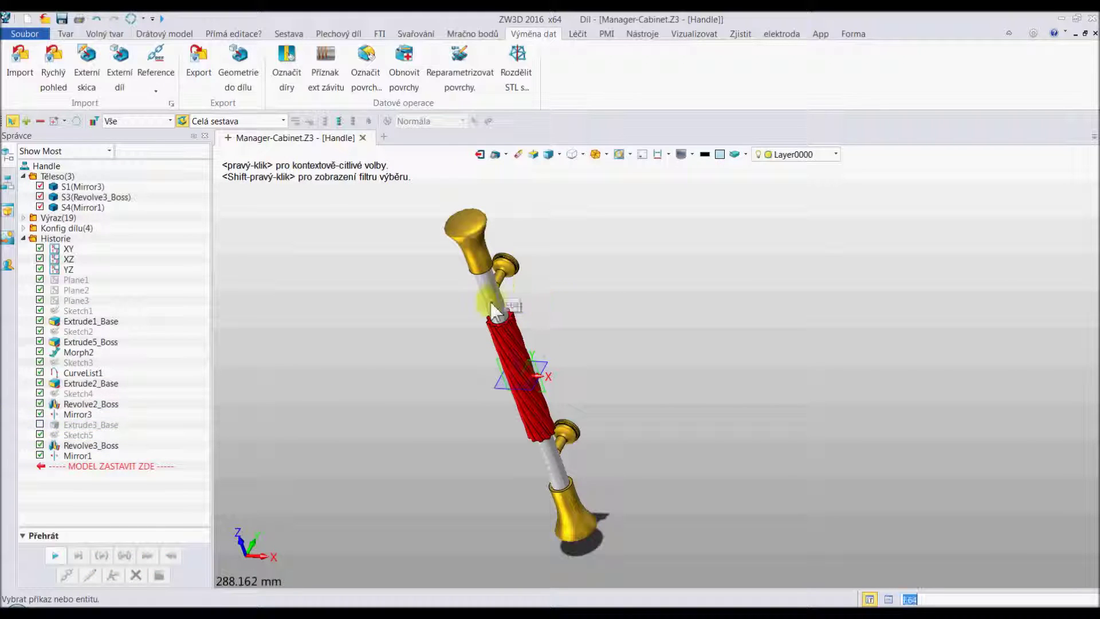
left_click(39, 425)
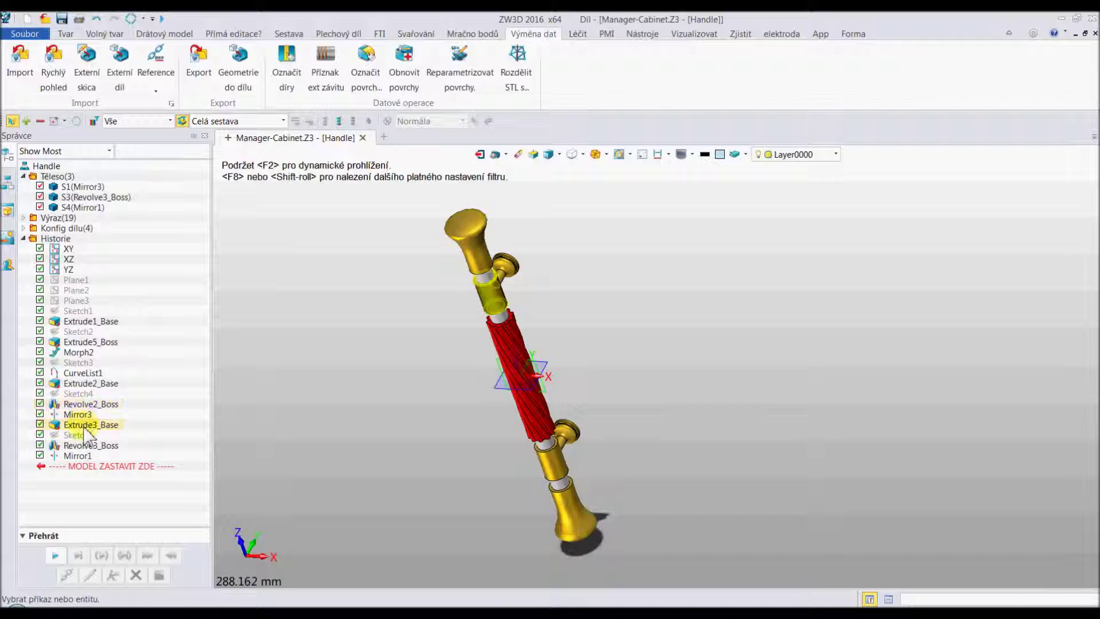
right_click(89, 437)
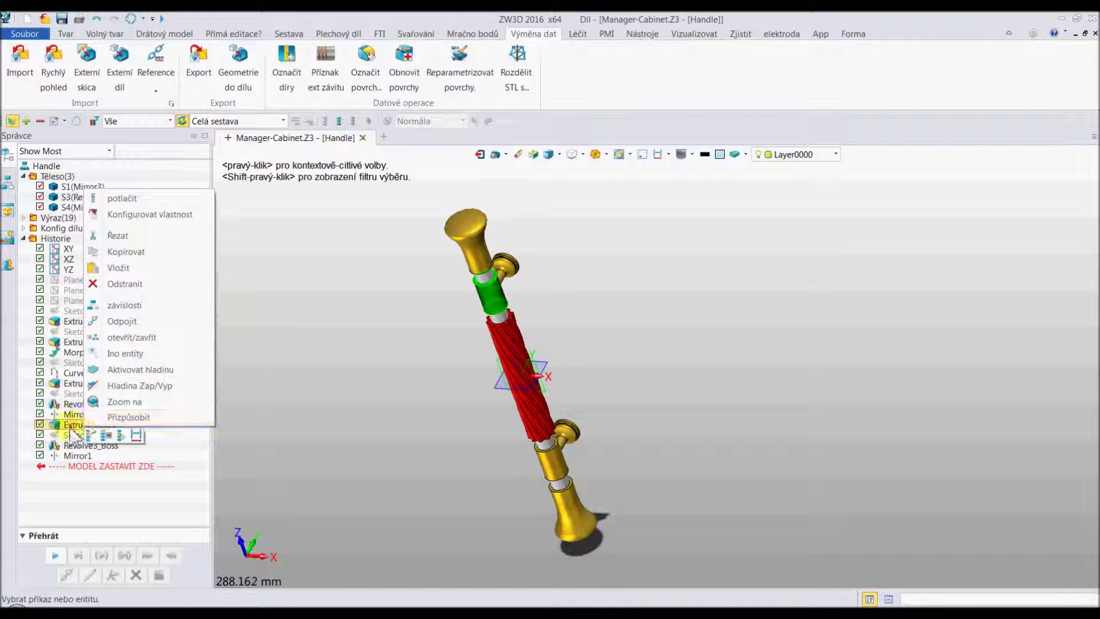
left_click(140, 306)
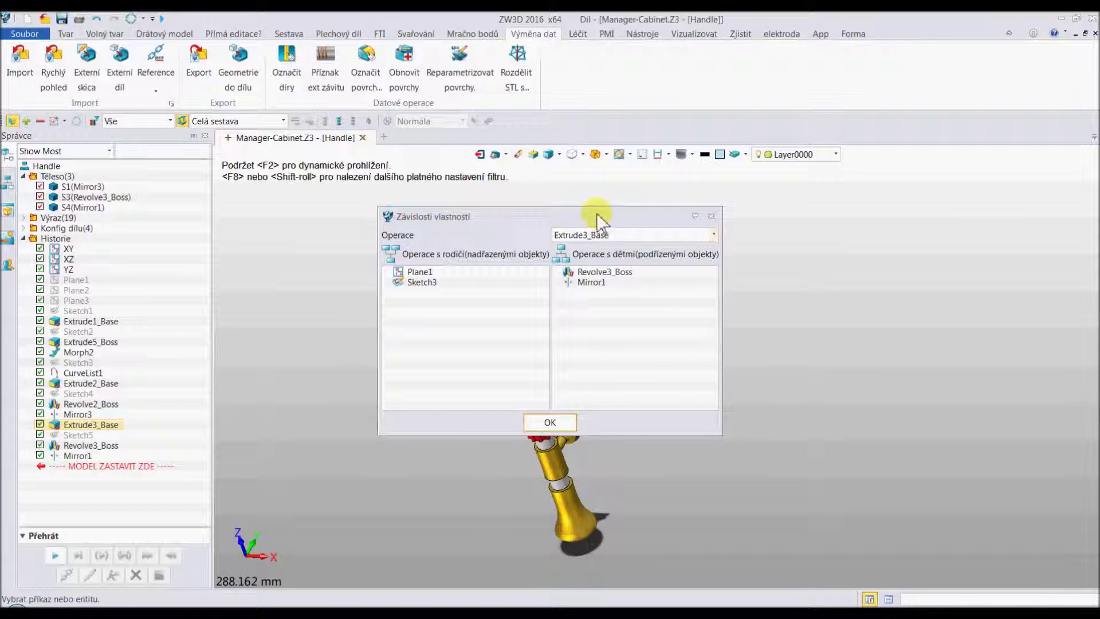
left_click_drag(602, 216, 560, 208)
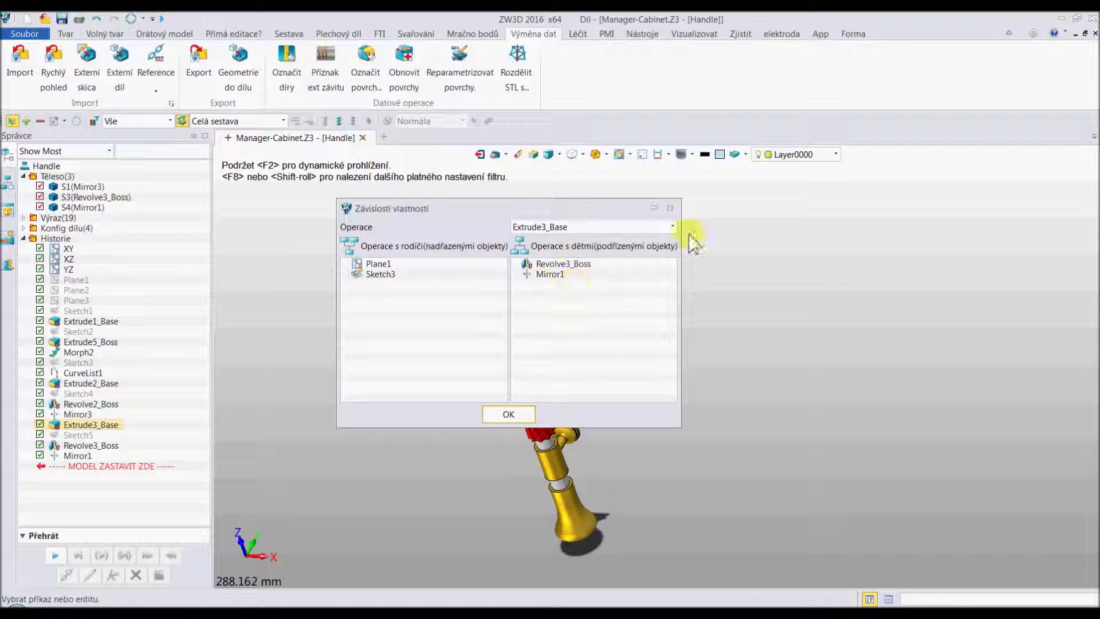
left_click(669, 210)
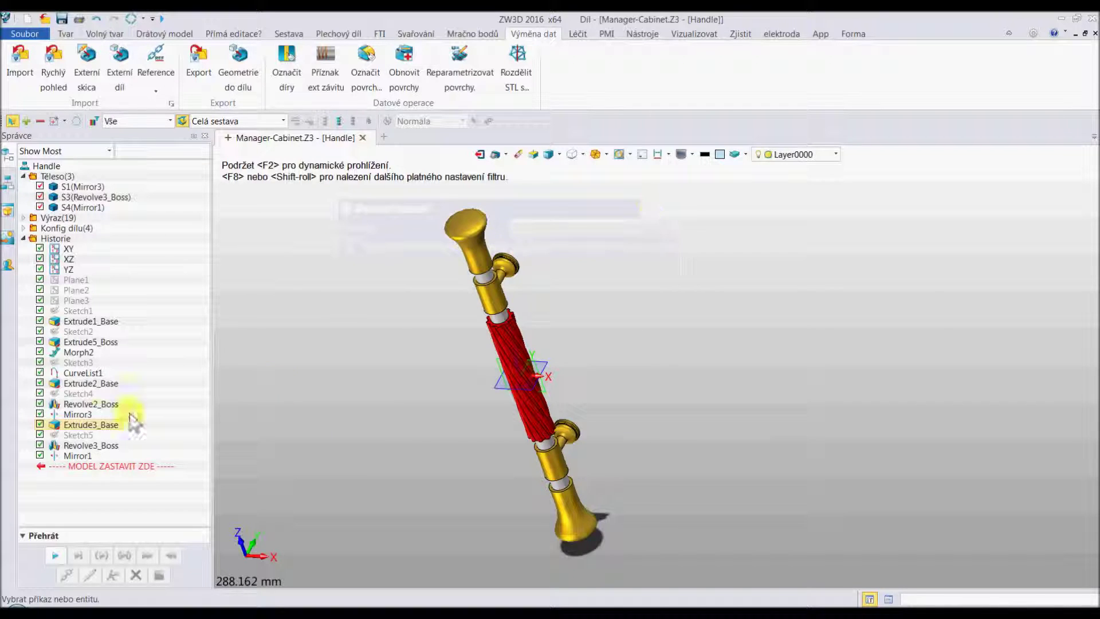
left_click(39, 425)
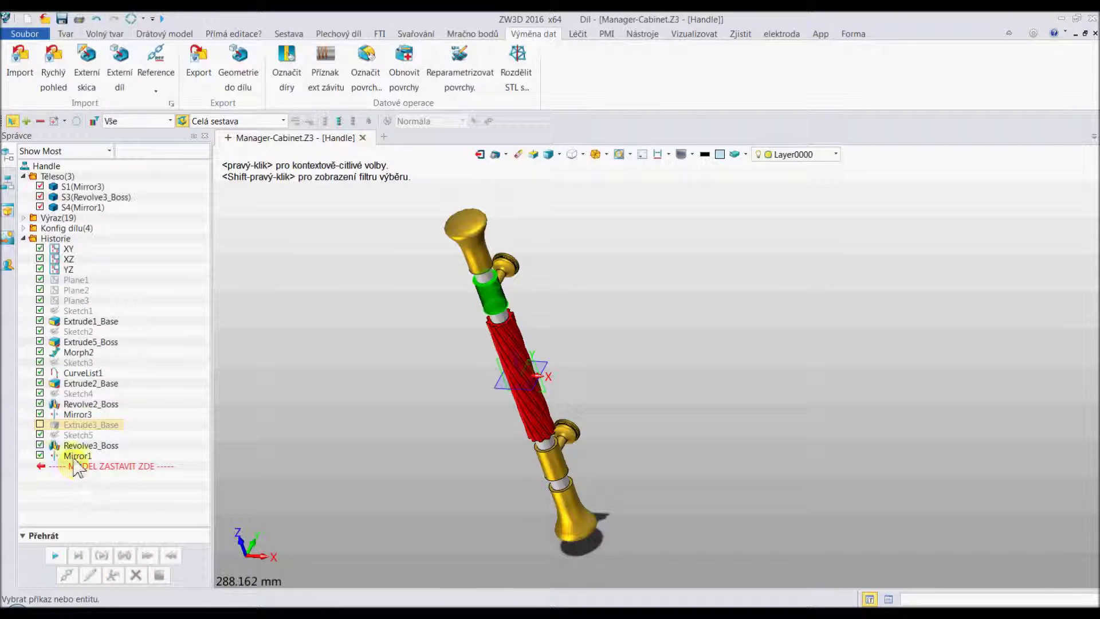
- Reactivate Extrude3_Base and expand the handle's Výraz(19) expression list
left_click(40, 424)
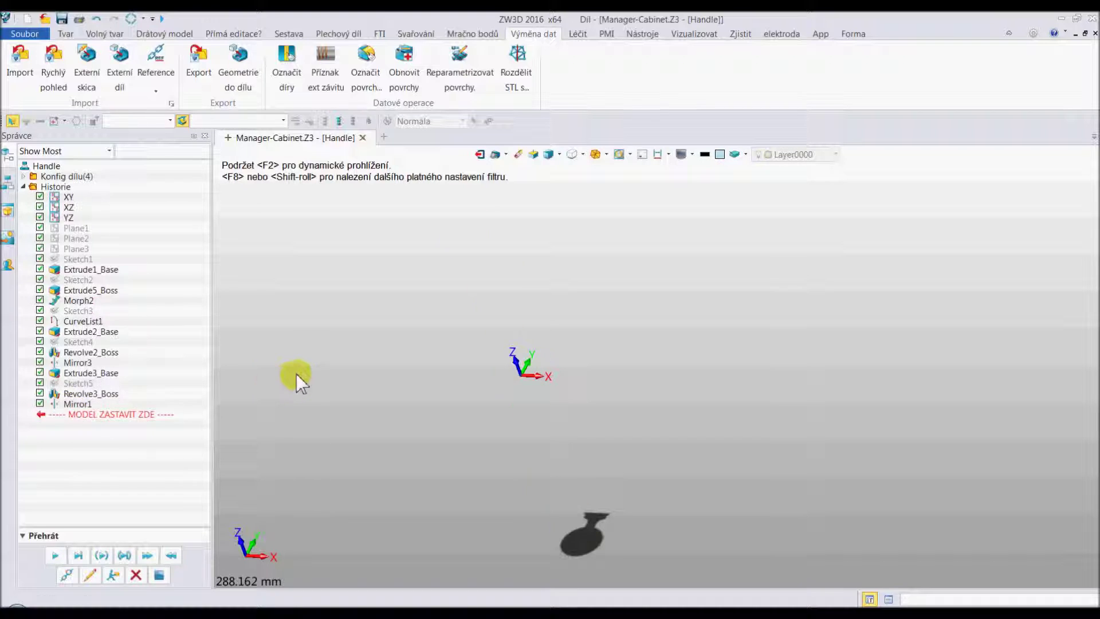
left_click(24, 218)
- Delete the expression A = 1 from the handle's expressions
scroll(118, 266, "down", 2)
scroll(118, 266, "up", 2)
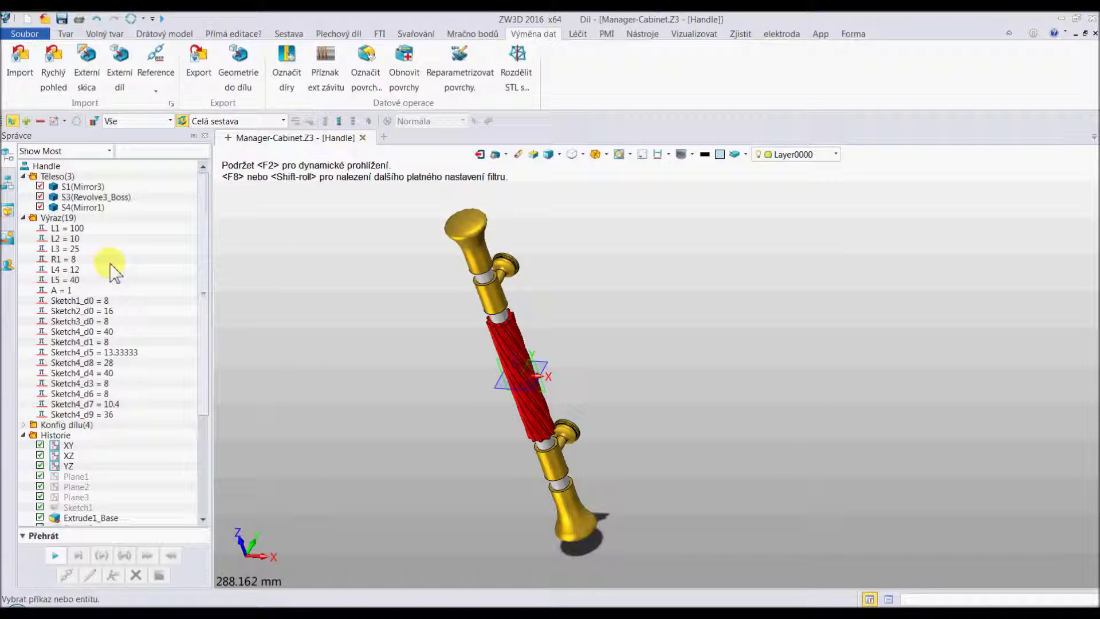
right_click(70, 300)
left_click(106, 337)
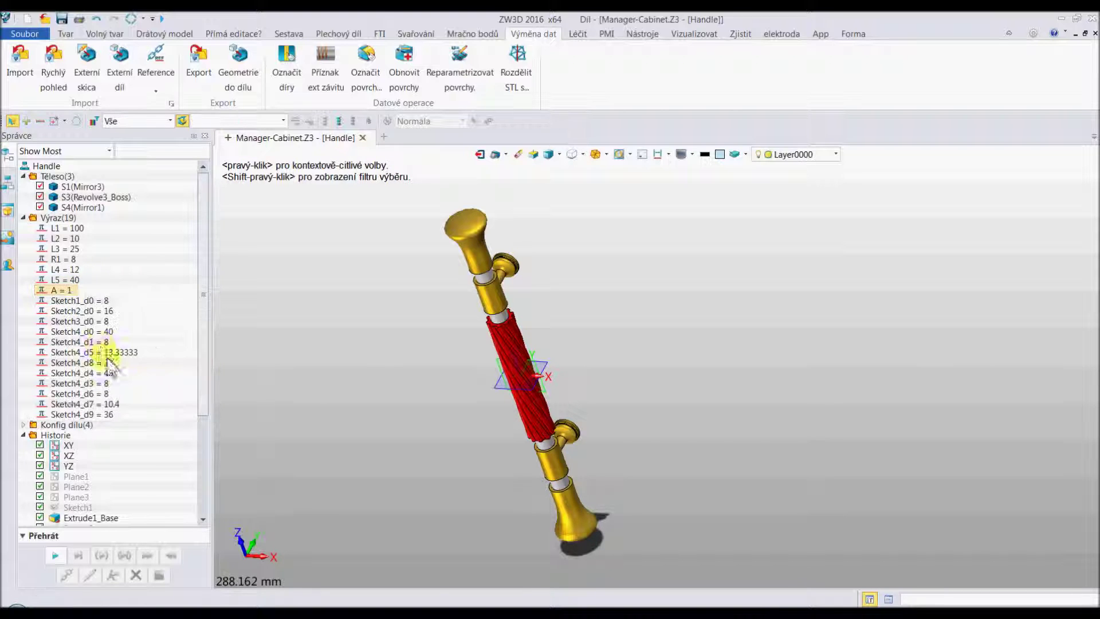
- Define a new Proměnná variable A with výraz 1
right_click(63, 223)
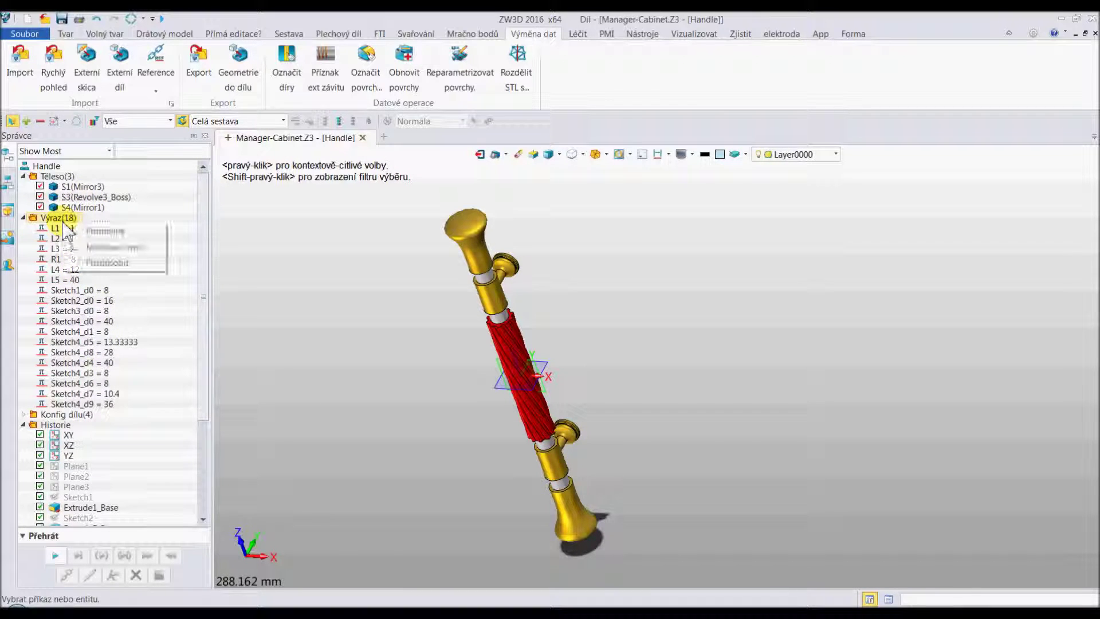
left_click(91, 233)
type("A")
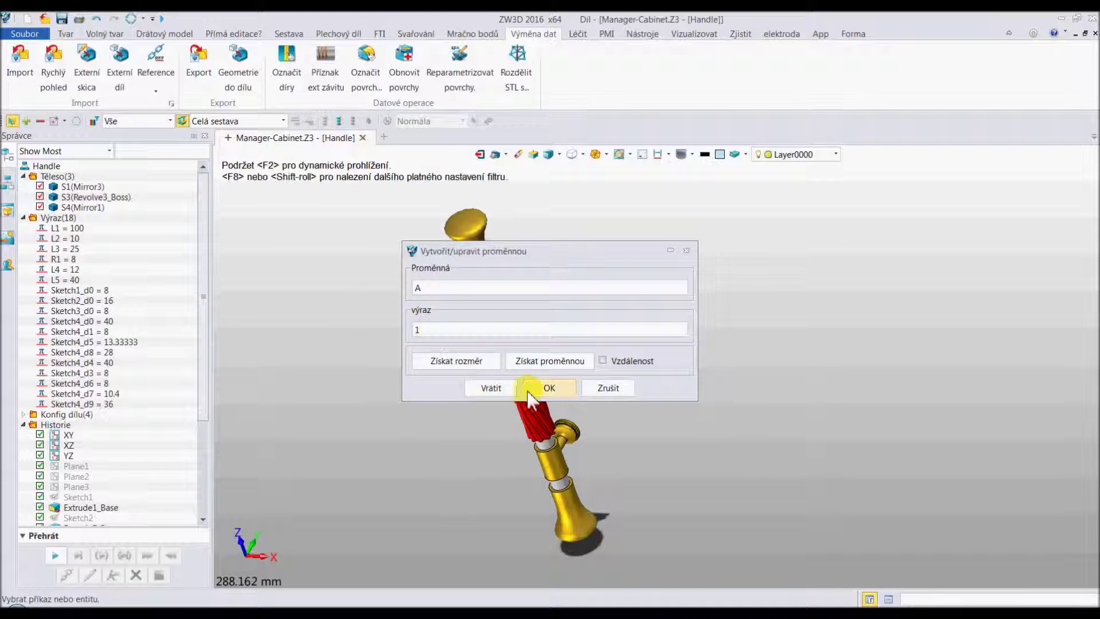
left_click(547, 388)
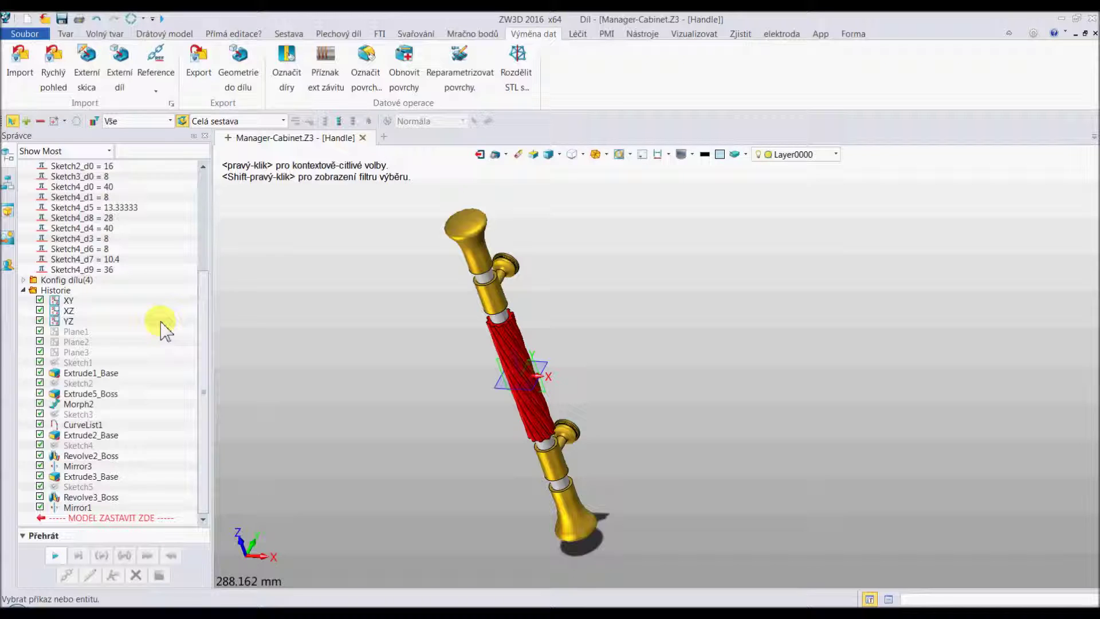
- Conditionally suppress Extrude3_Base and Mirror1 with the condition A=1
right_click(161, 322)
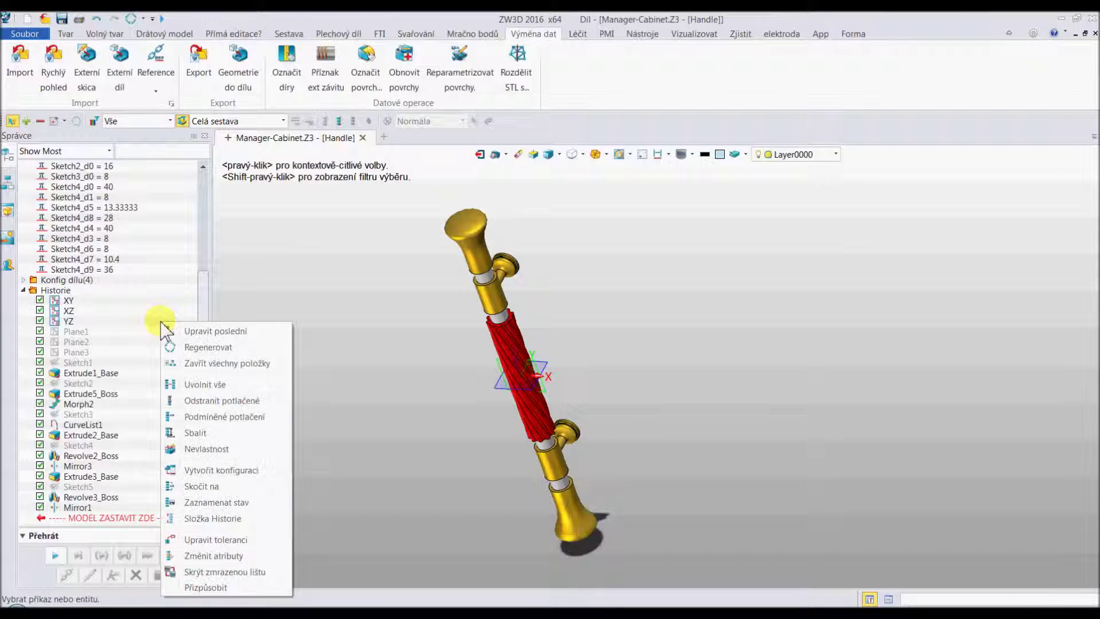
left_click(212, 421)
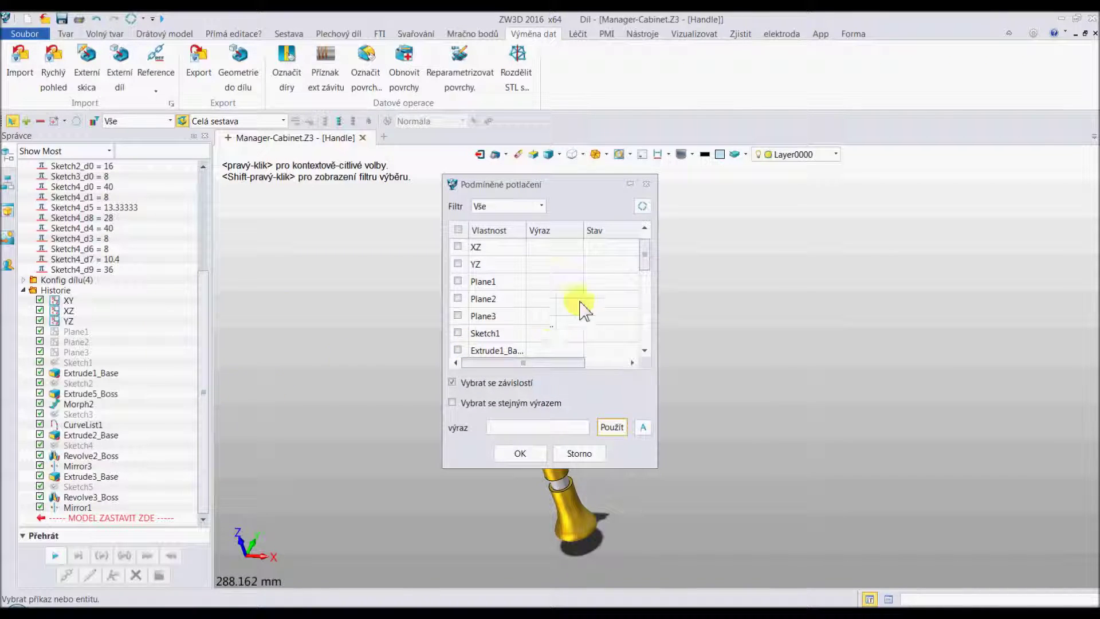
left_click_drag(644, 266, 644, 347)
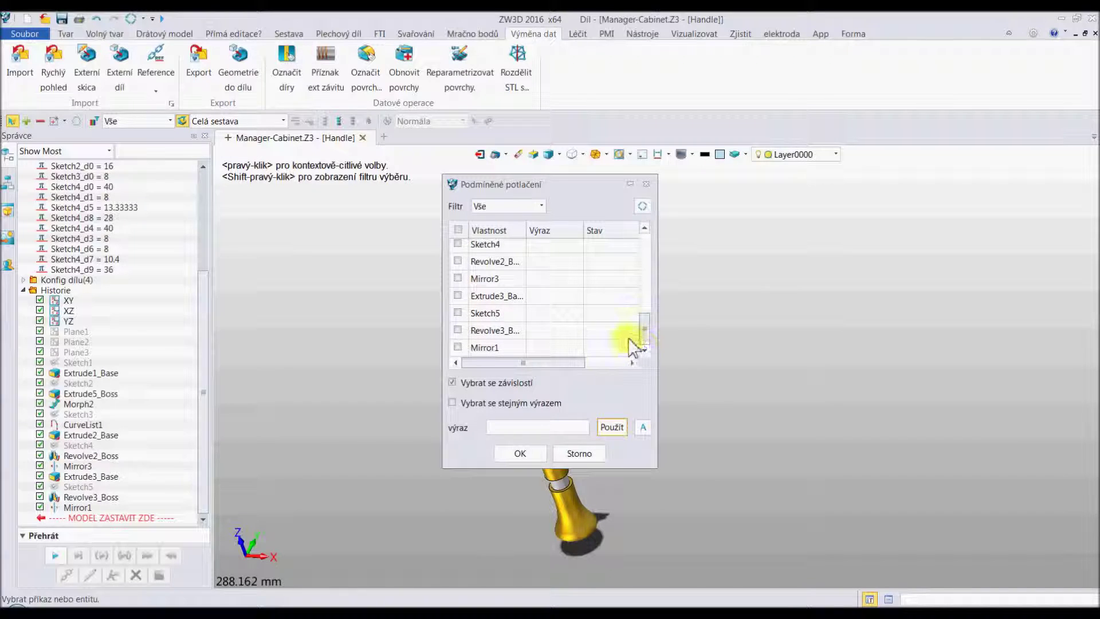
left_click(499, 297)
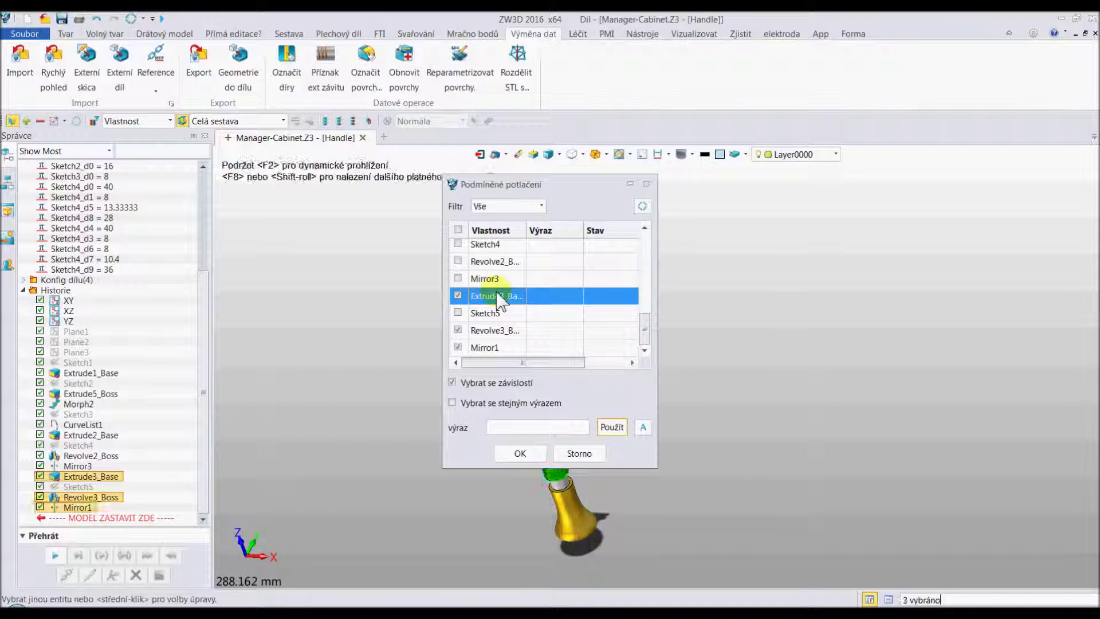
left_click(490, 332)
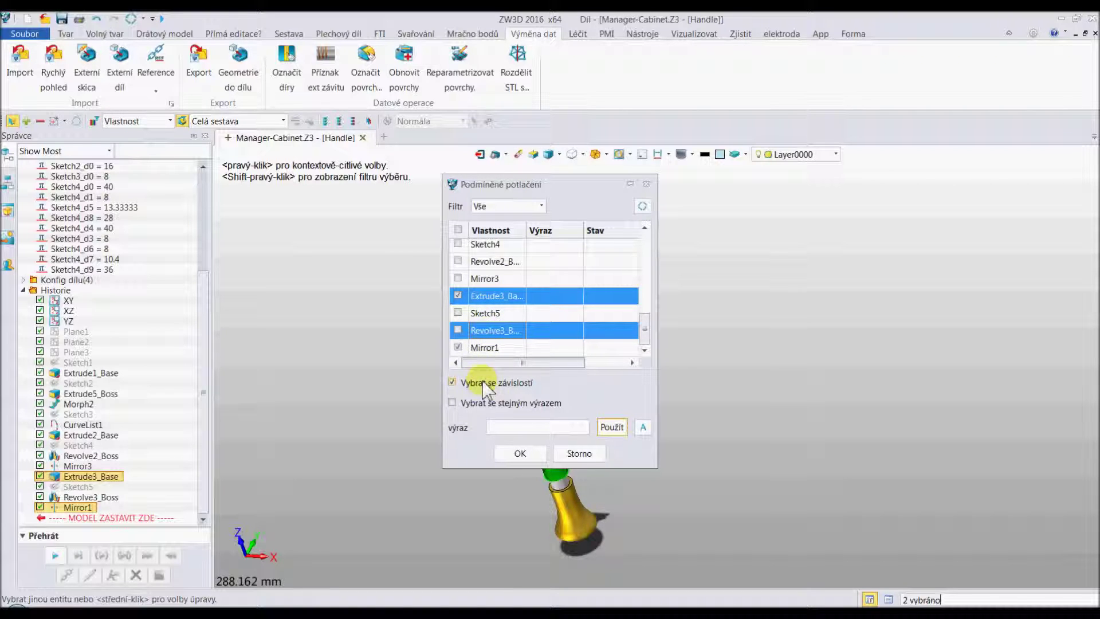
left_click(497, 428)
type("A=1")
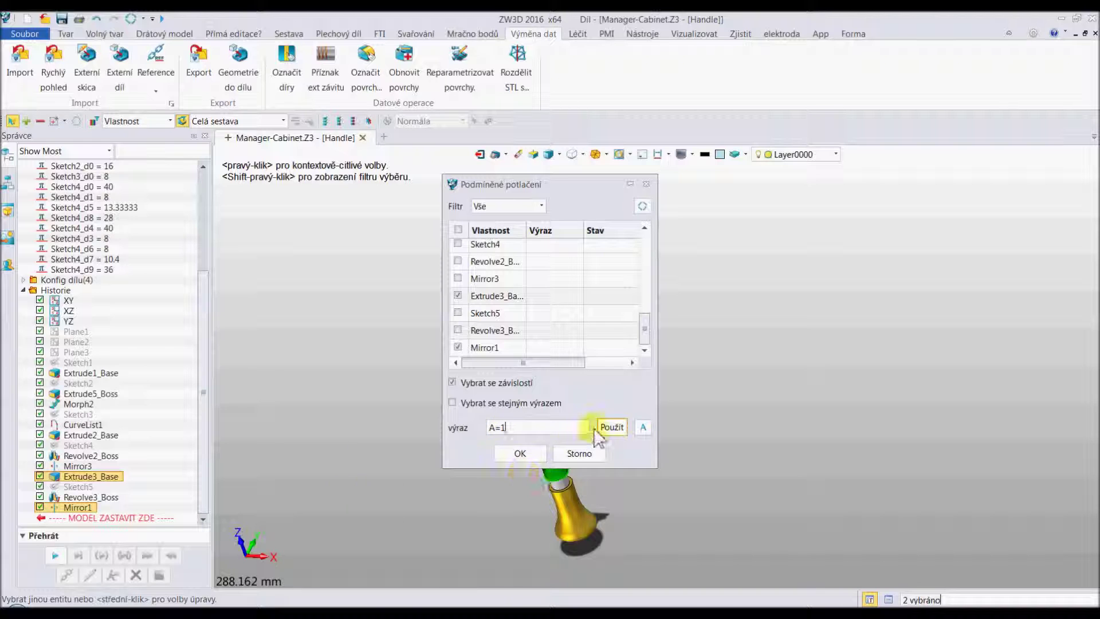
left_click(596, 429)
left_click(519, 453)
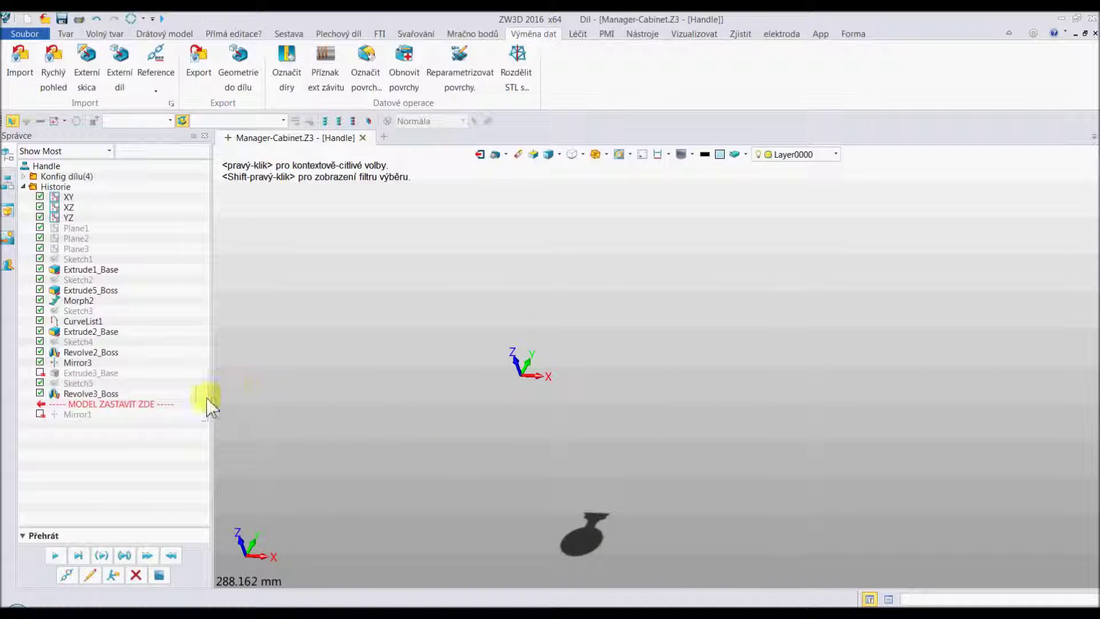
- Set parameter A to 0 and regenerate the handle, restoring Extrude3_Base and Mirror1
scroll(189, 410, "down", 3)
scroll(177, 422, "down", 1)
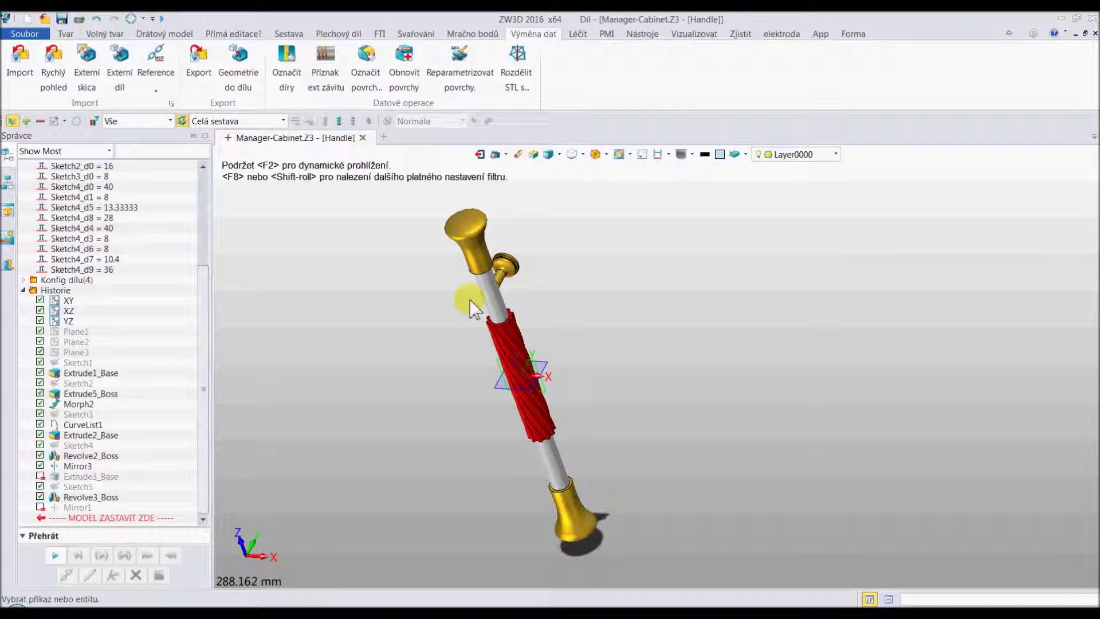
scroll(112, 276, "up", 2)
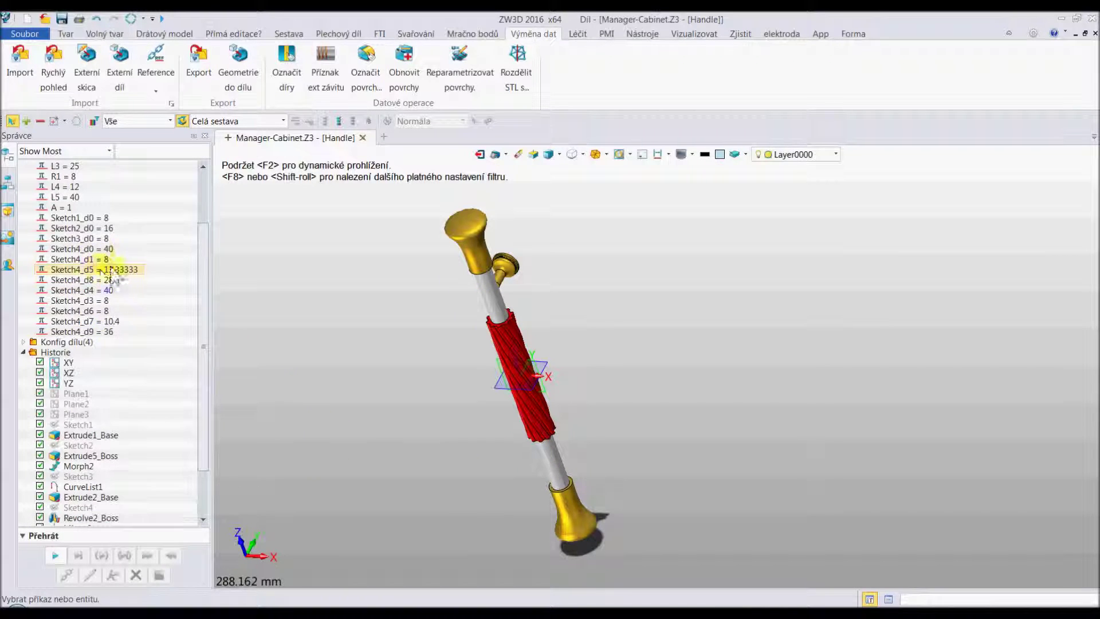
double_click(74, 216)
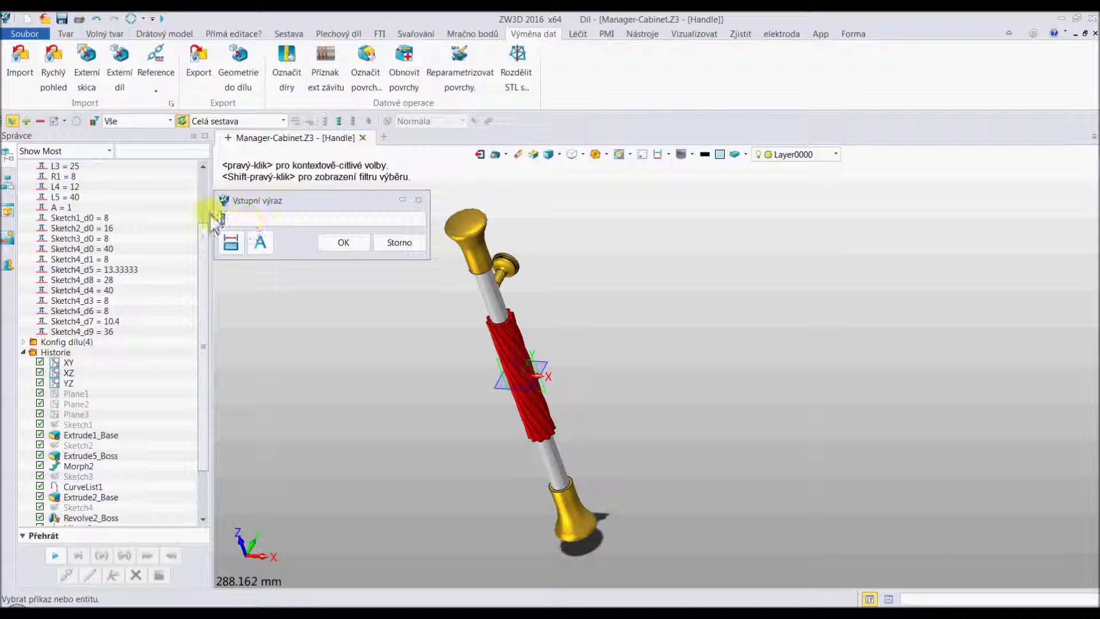
type("0")
left_click(342, 243)
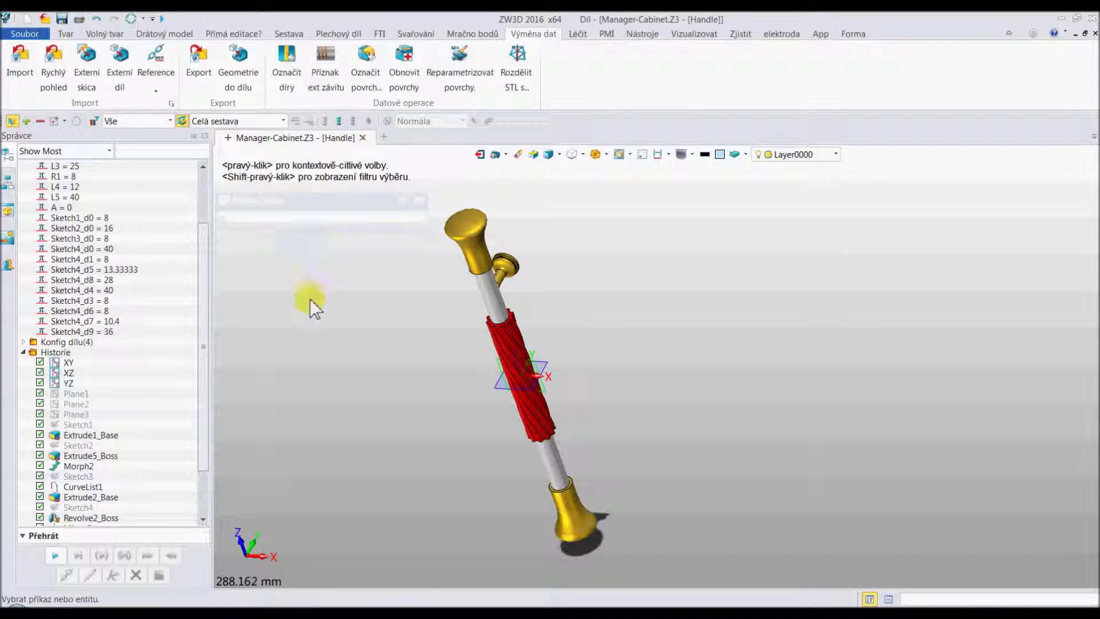
left_click(130, 18)
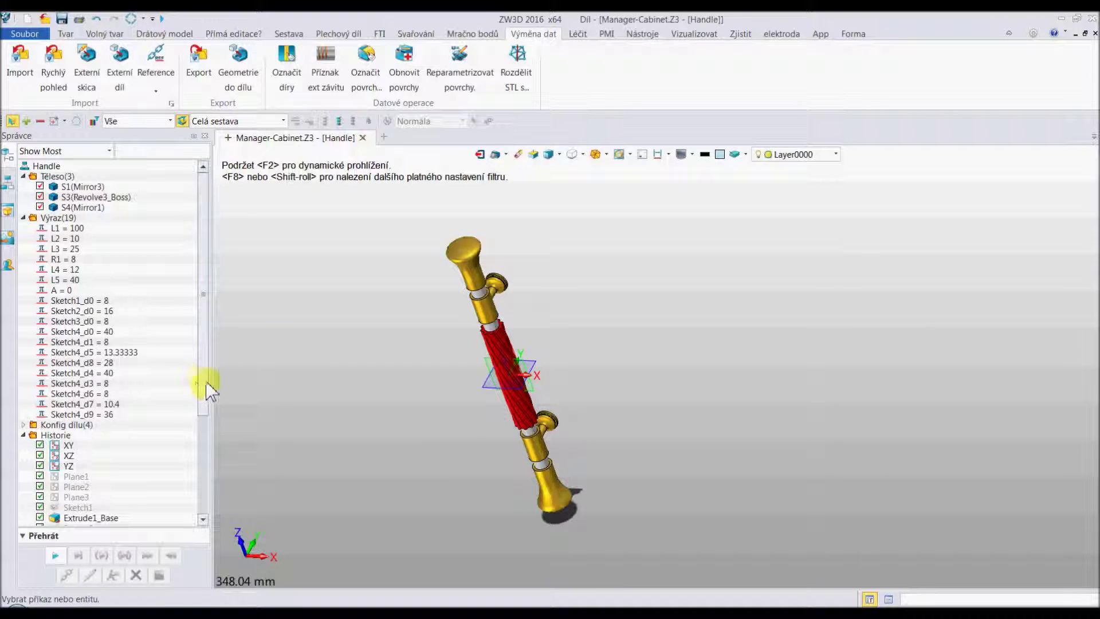
left_click_drag(203, 387, 203, 492)
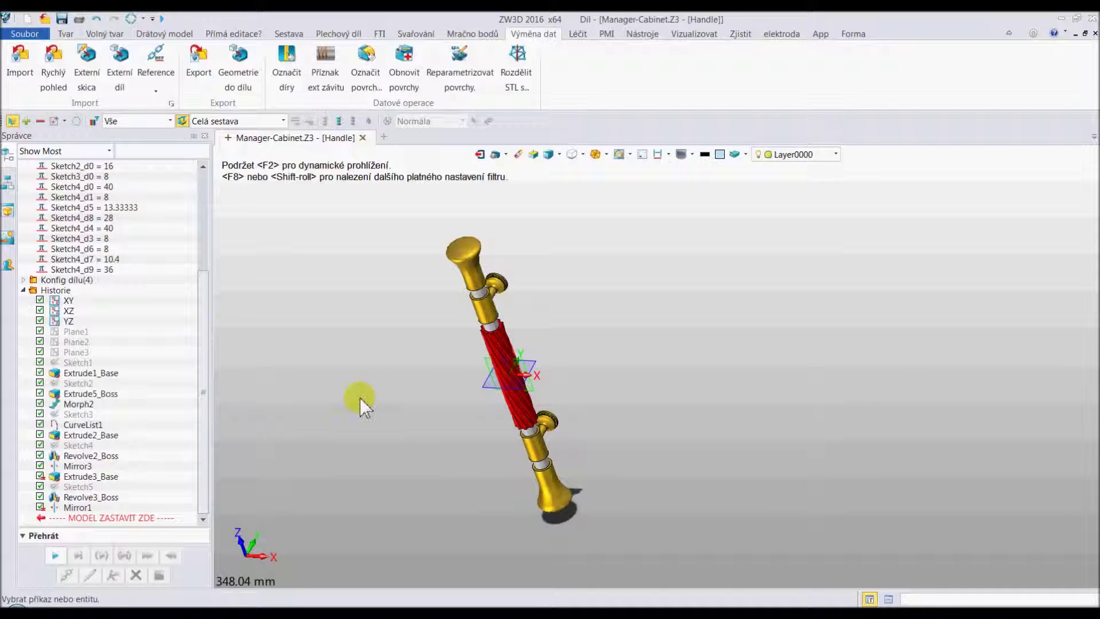
middle_click_drag(393, 382, 462, 369)
scroll(462, 369, "down", 3)
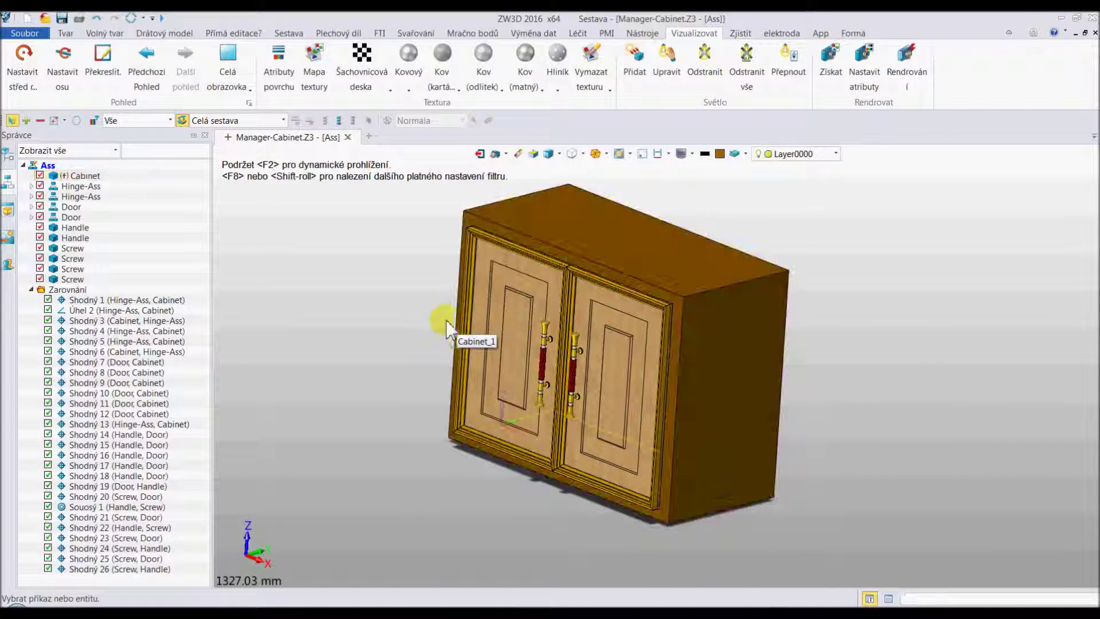
middle_click_drag(386, 283, 395, 299)
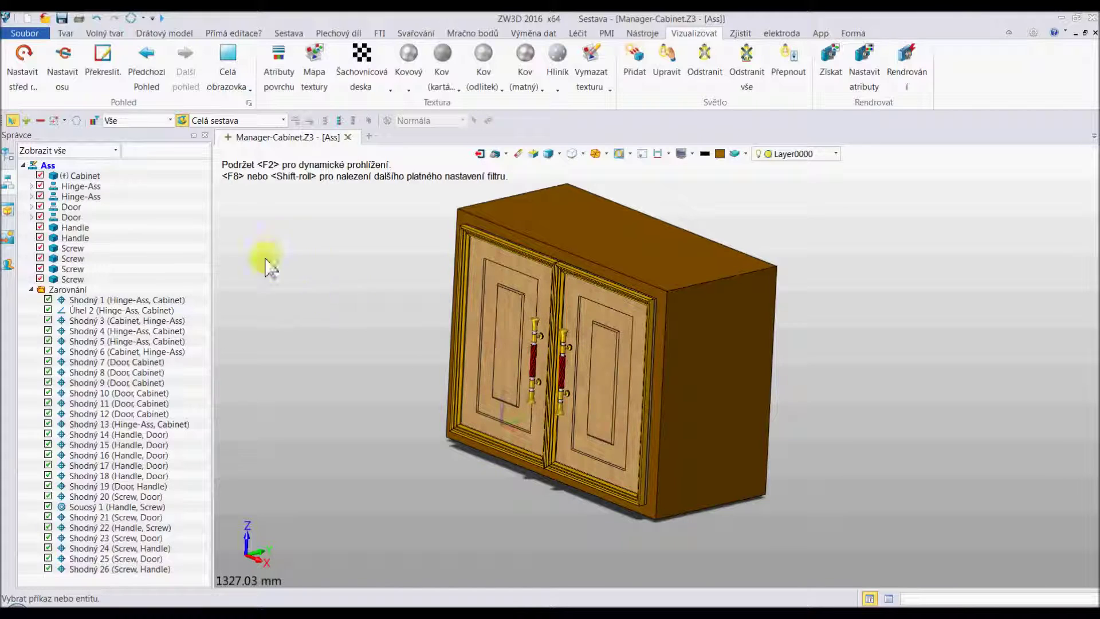
left_click(40, 177)
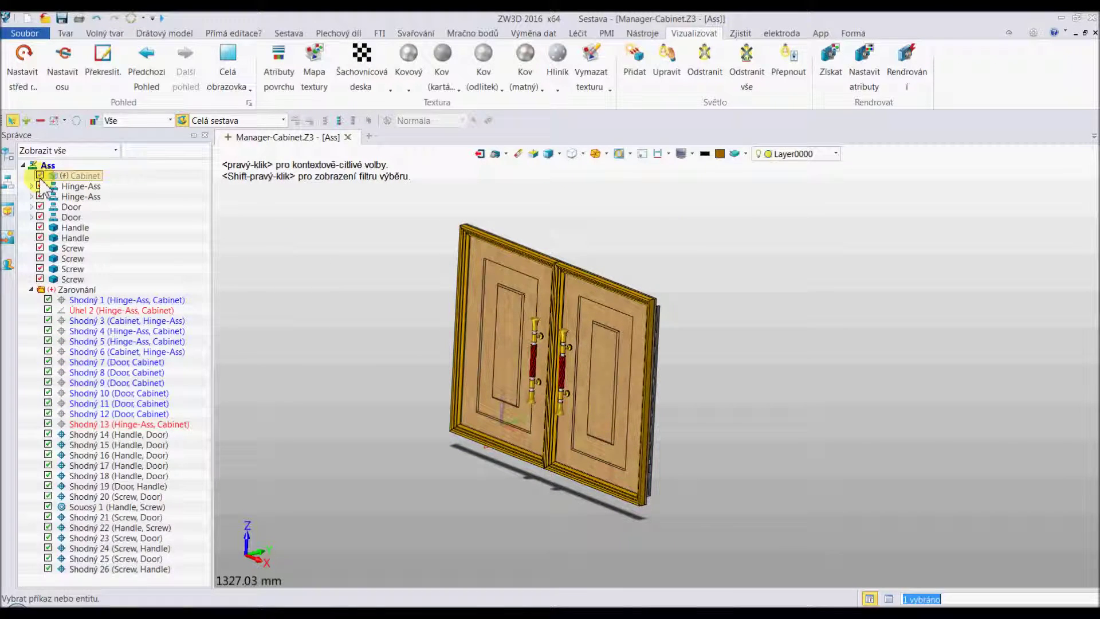
left_click(40, 176)
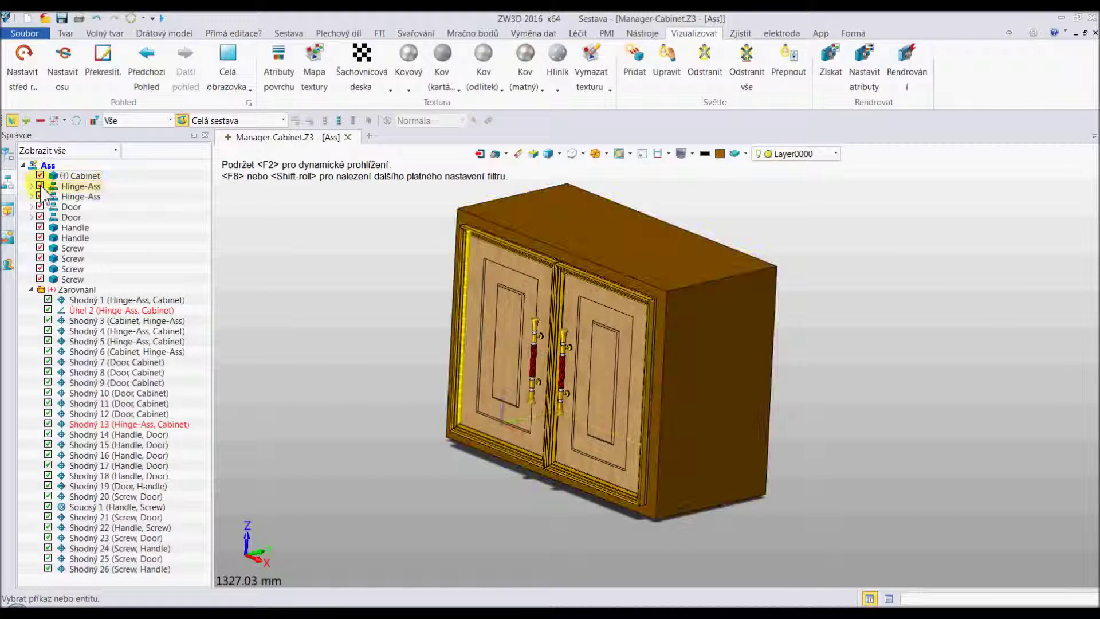
left_click(40, 187)
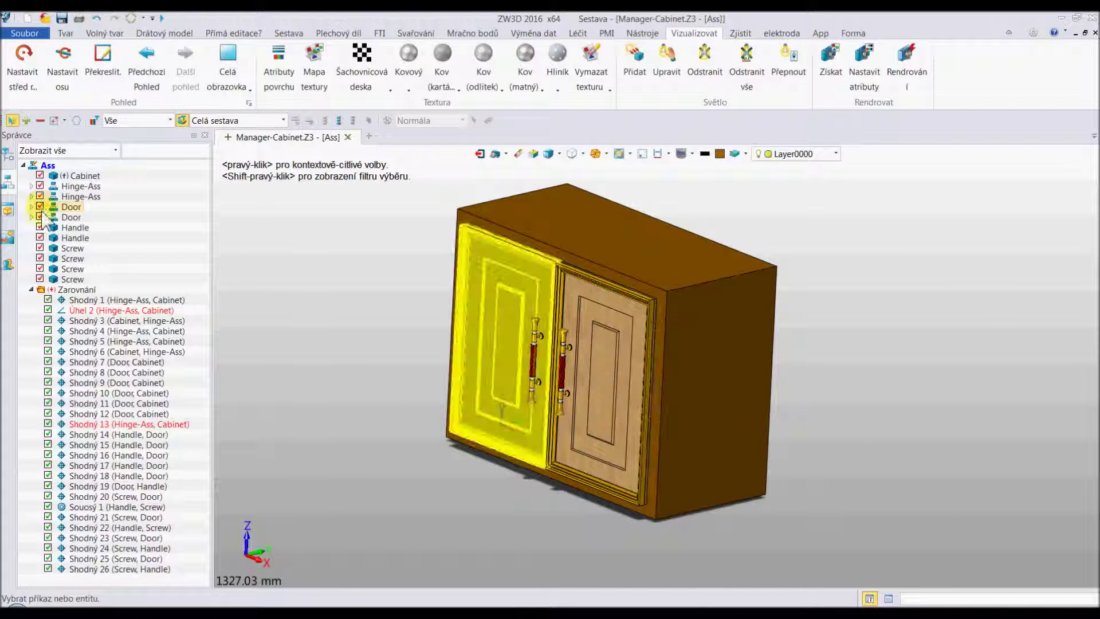
left_click(40, 206)
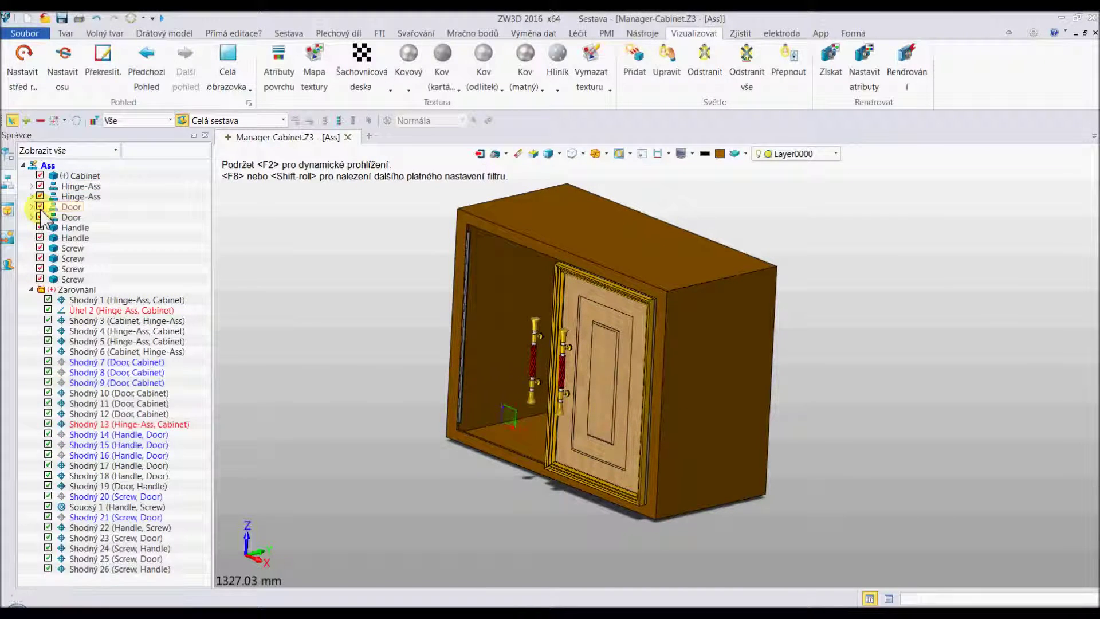
left_click(40, 208)
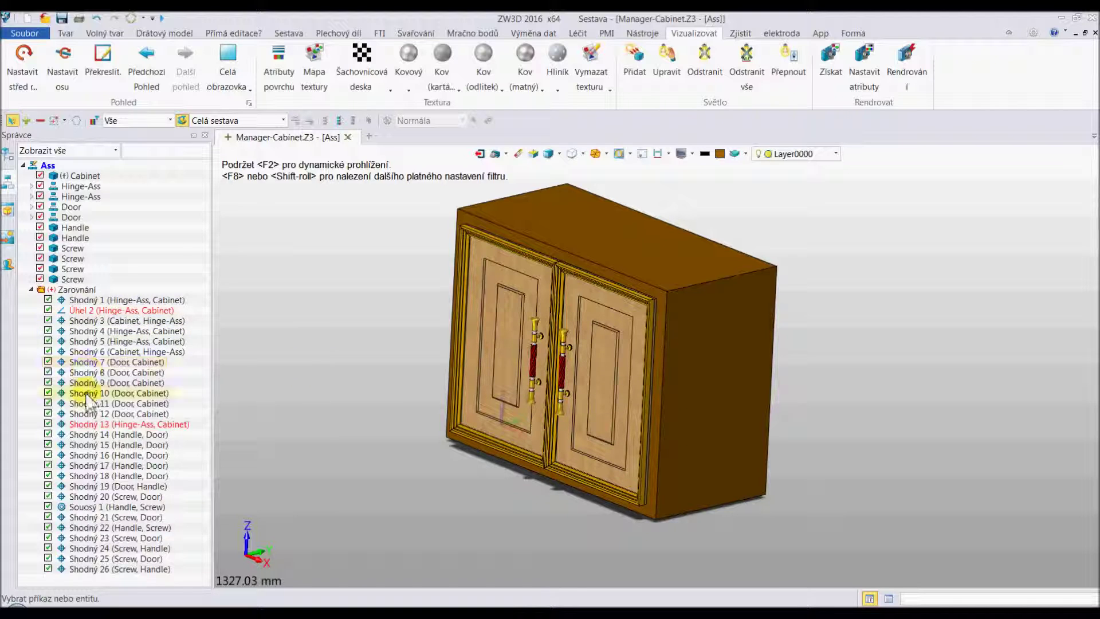
left_click(40, 176)
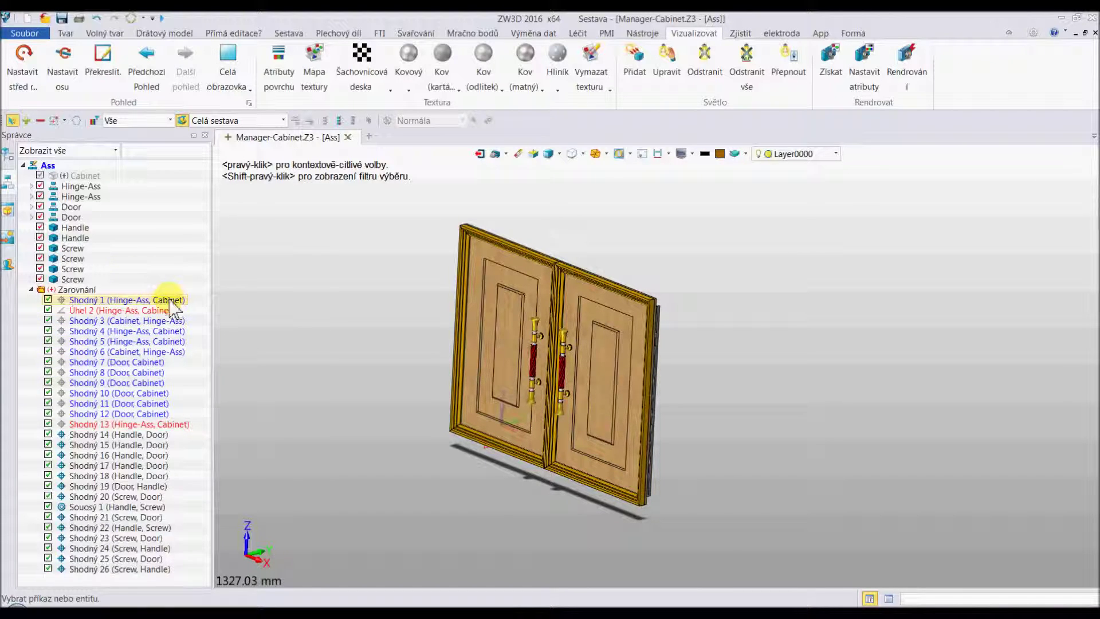
left_click(40, 175)
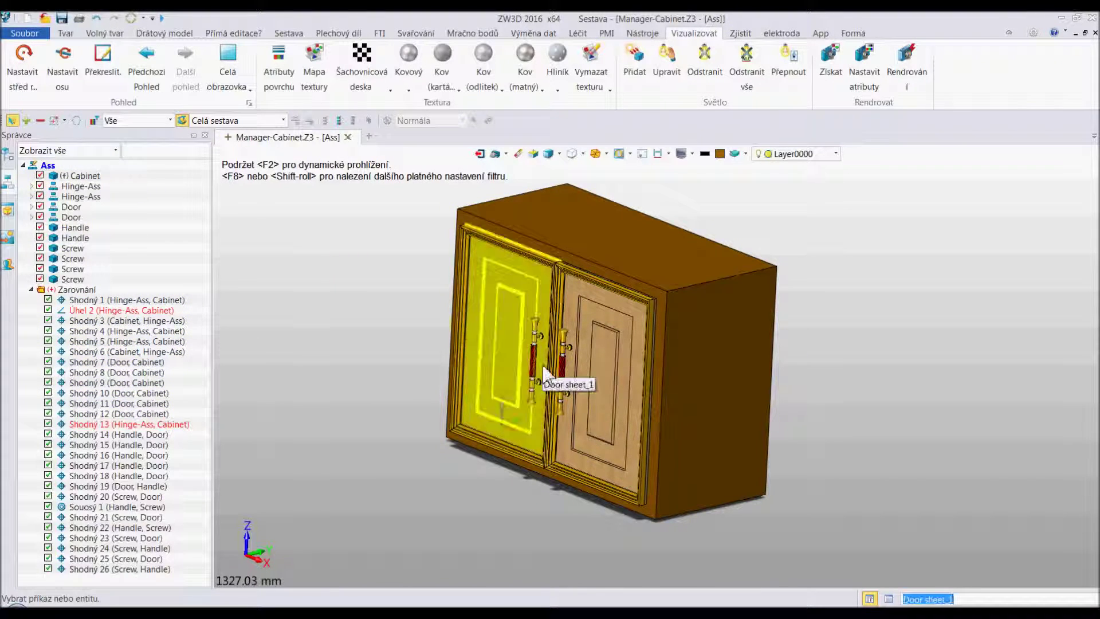
scroll(536, 379, "up", 1)
scroll(535, 379, "up", 1)
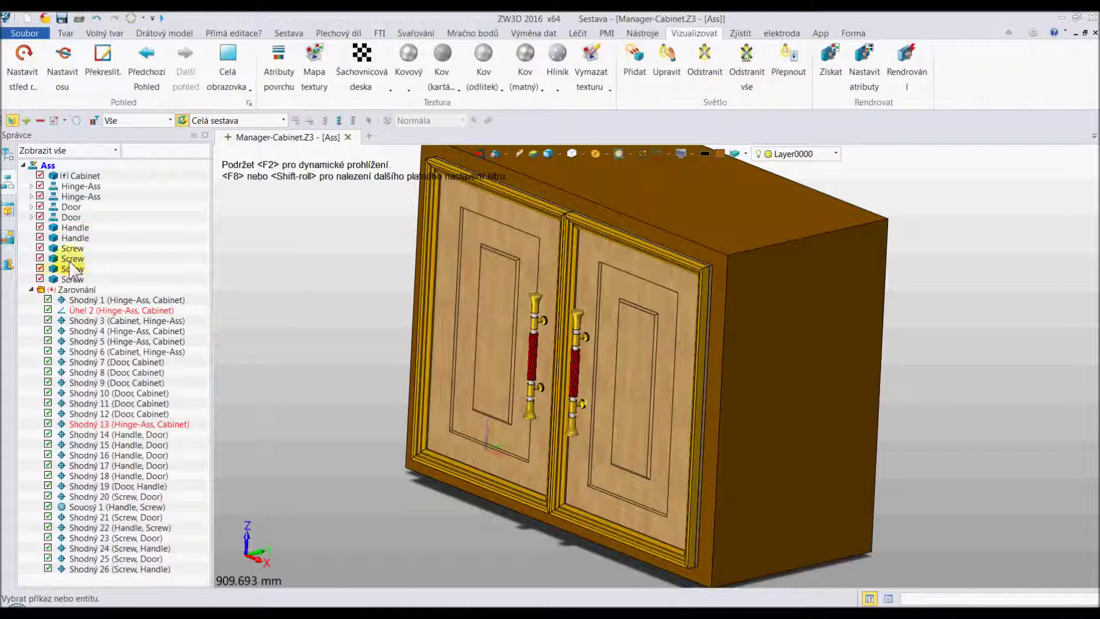
- Give the first handle the Length_smooth configuration and the second handle Length
right_click(69, 230)
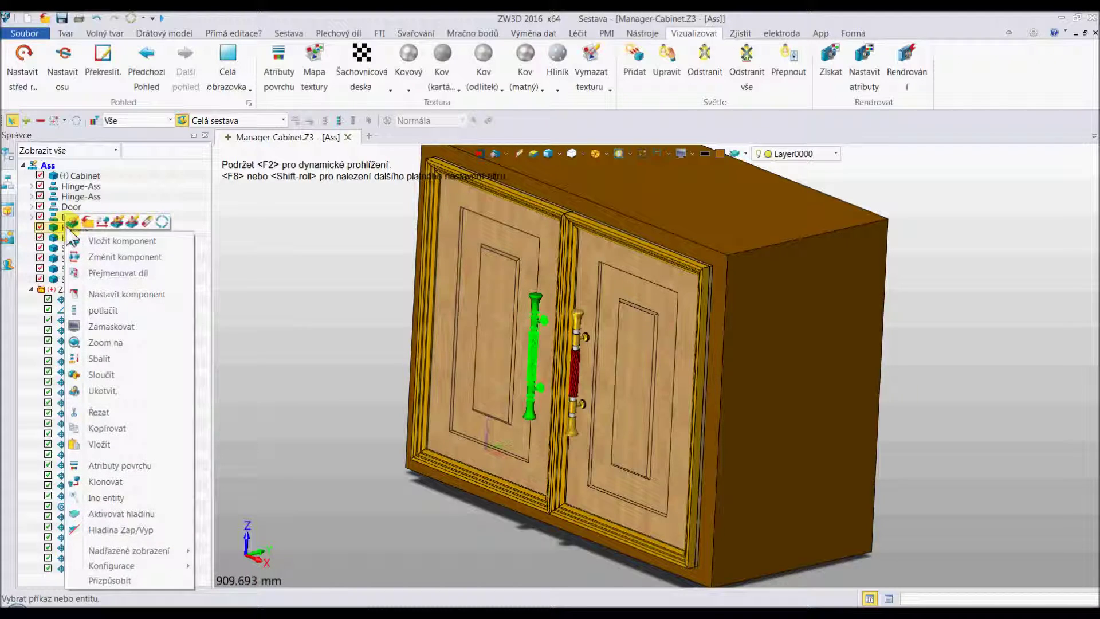
mouse_move(112, 565)
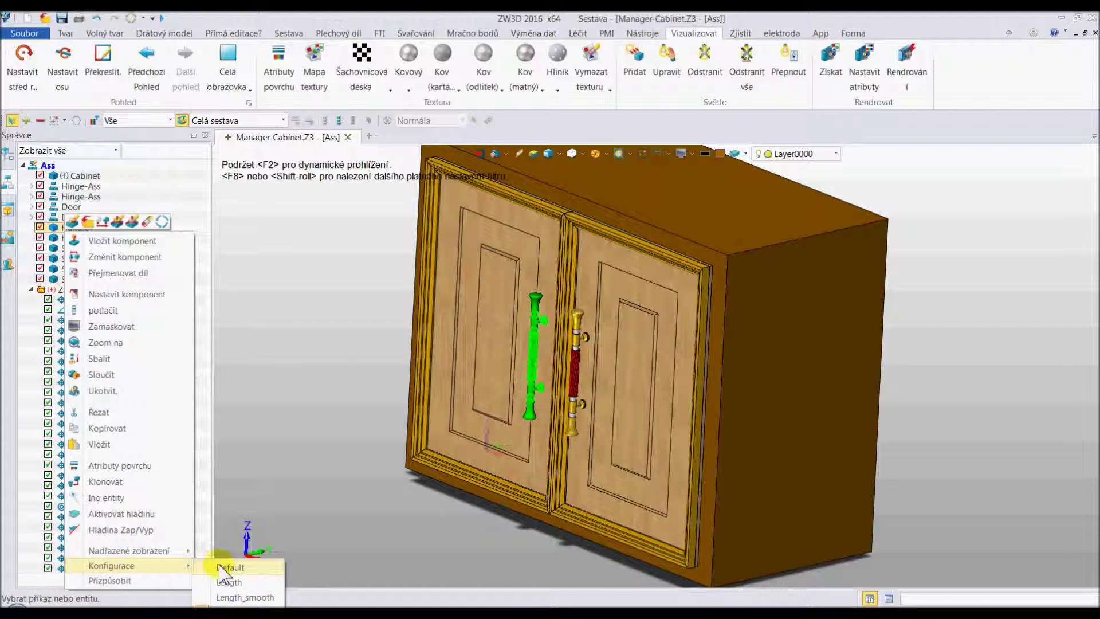
left_click(229, 597)
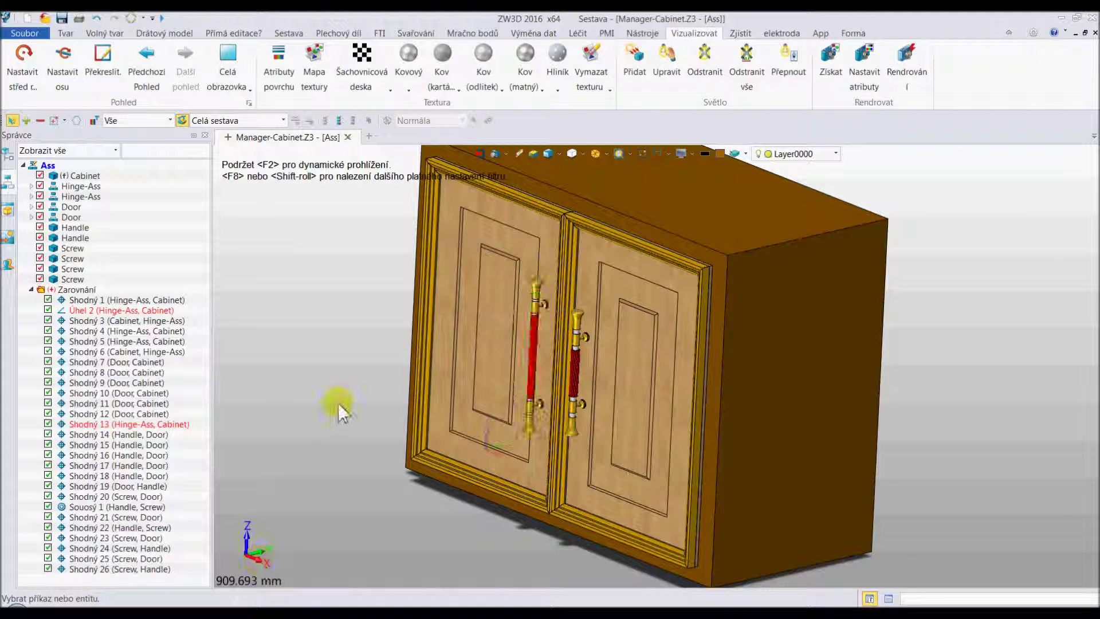
right_click(73, 238)
mouse_move(117, 572)
left_click(254, 592)
scroll(339, 365, "down", 3)
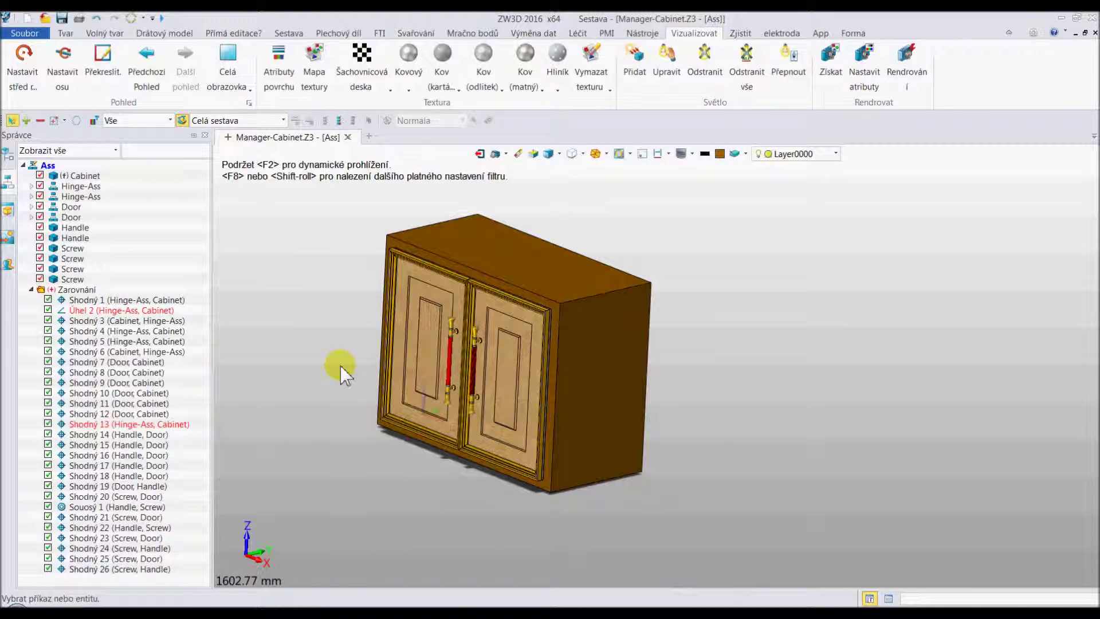
scroll(400, 364, "up", 3)
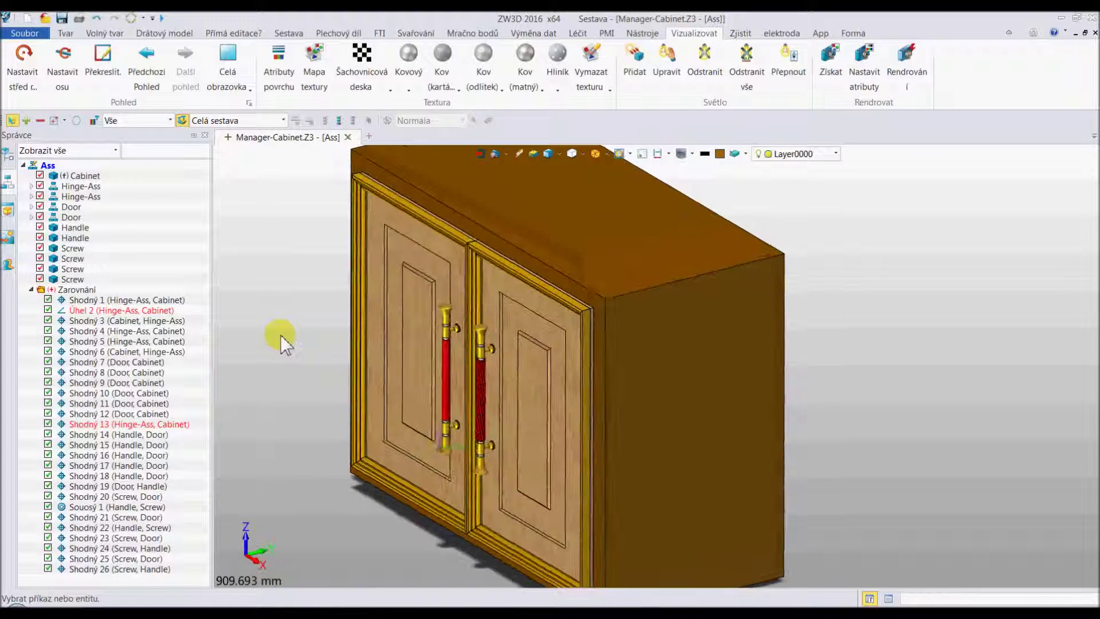
scroll(280, 334, "down", 3)
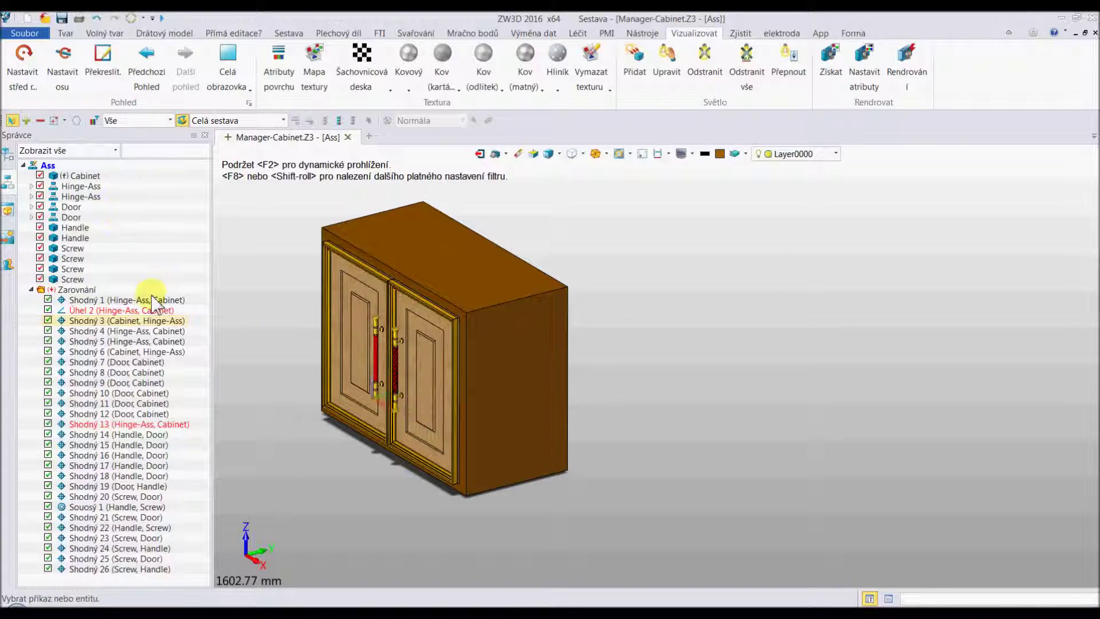